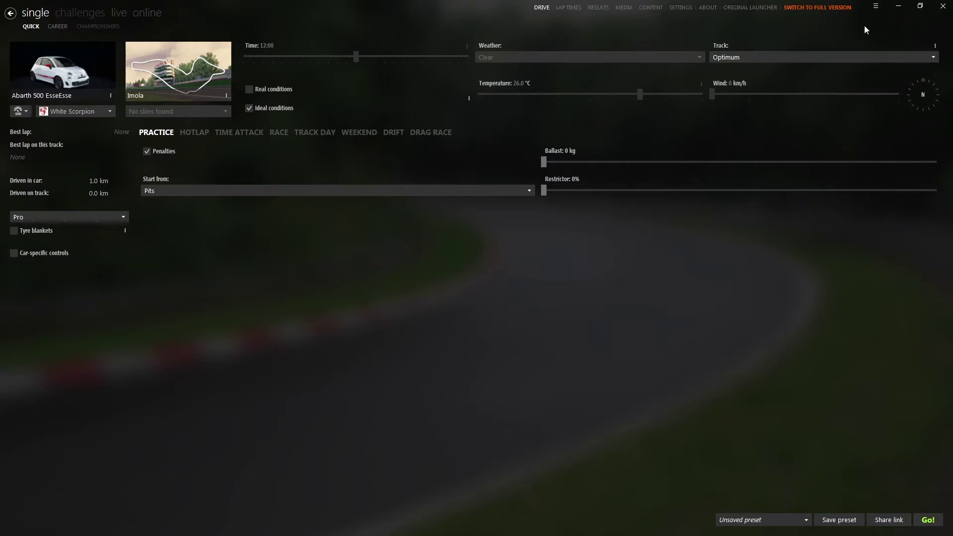
- Open the app's data folder from the general settings, then close Content Manager
{"action": "left_click", "coordinate": [684, 7]}
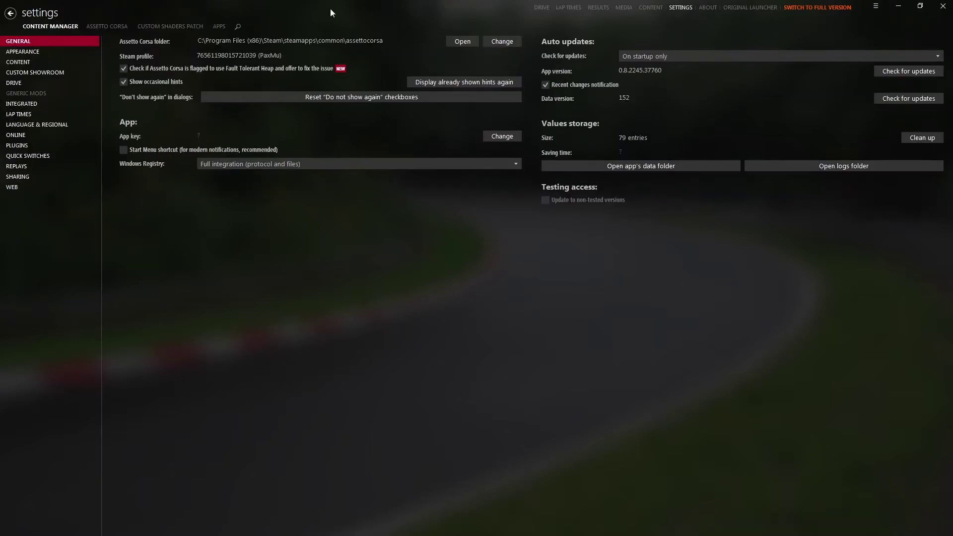
{"action": "left_click", "coordinate": [608, 166]}
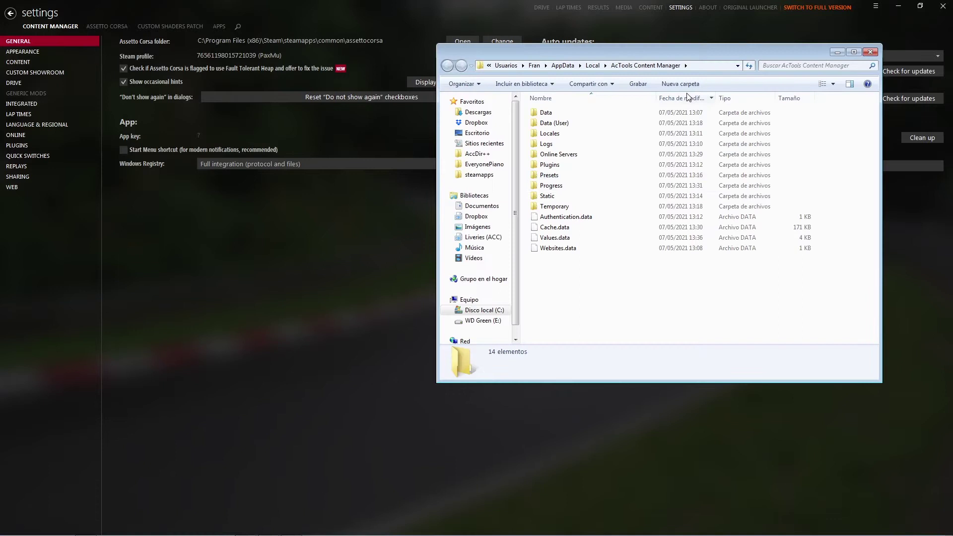
{"action": "left_click_drag", "start_coordinate": [593, 51], "coordinate": [583, 53]}
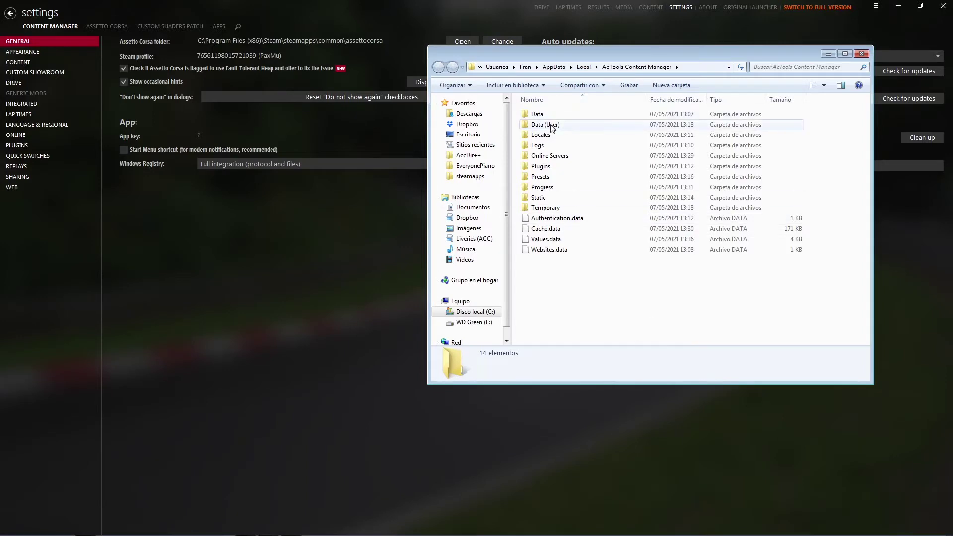
{"action": "left_click", "coordinate": [943, 6]}
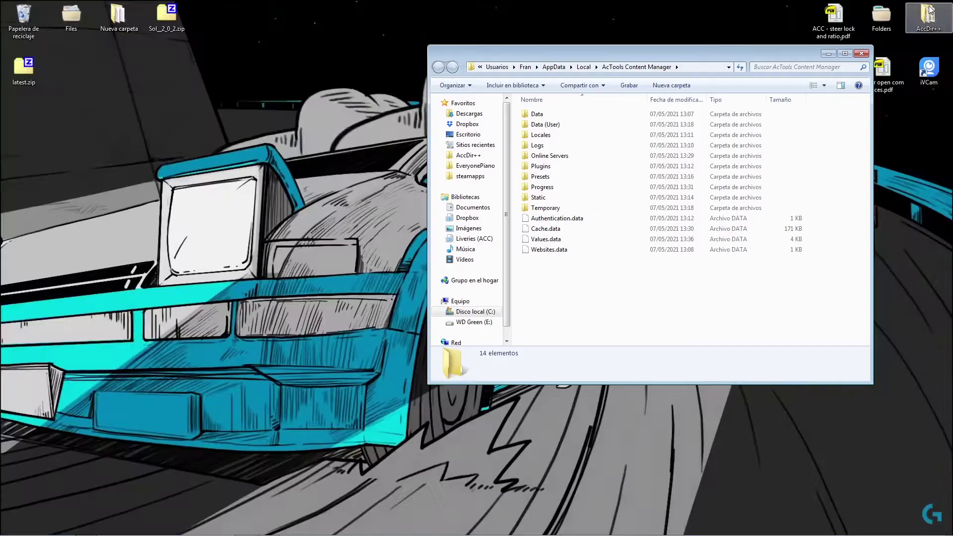
- Browse the C: drive to AppData\Local inside the Windows user's own profile folder
{"action": "left_click", "coordinate": [474, 309]}
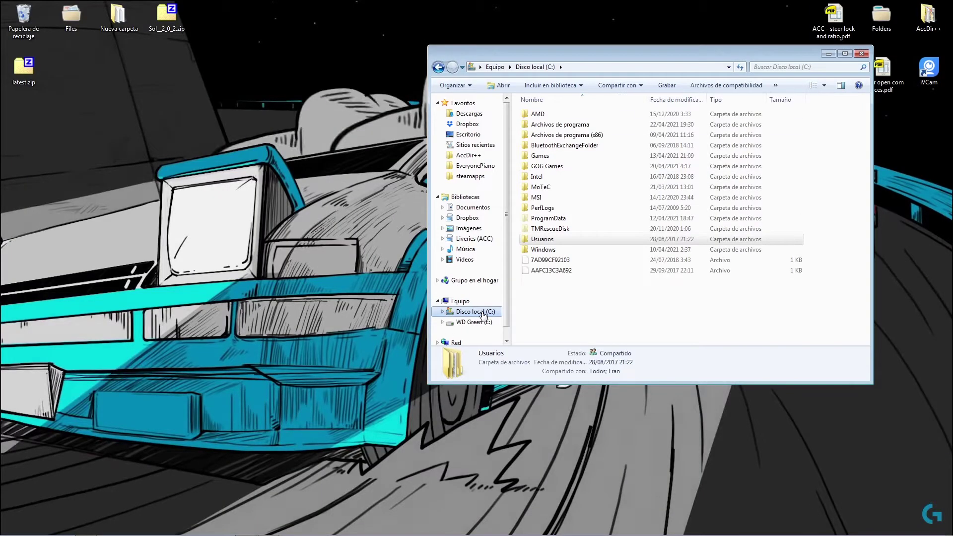
{"action": "double_click", "coordinate": [541, 240]}
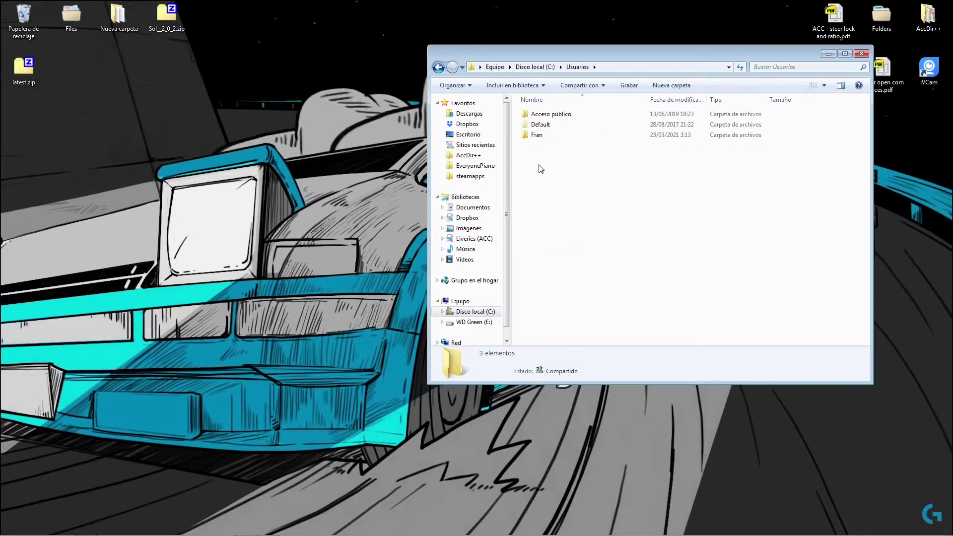
{"action": "double_click", "coordinate": [540, 135]}
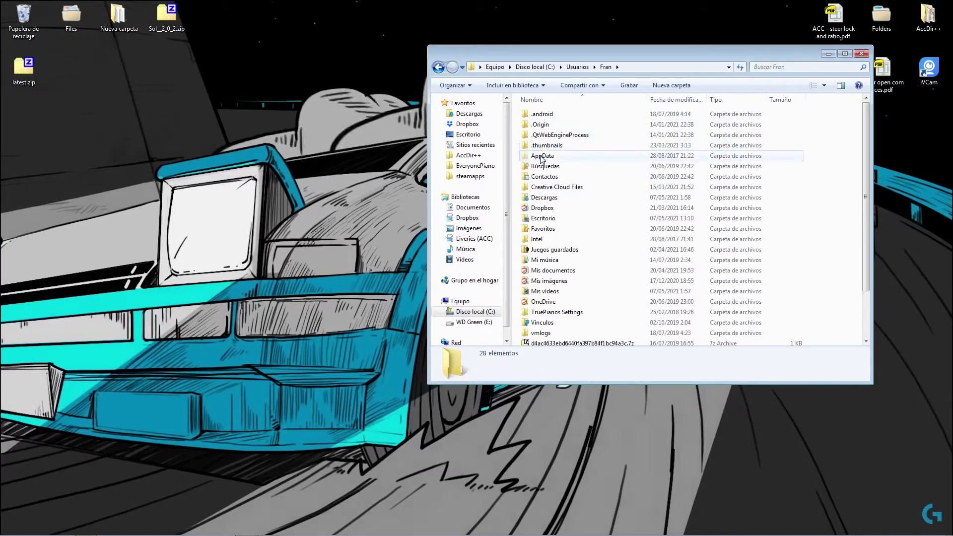
{"action": "double_click", "coordinate": [542, 157]}
{"action": "left_click", "coordinate": [540, 118]}
{"action": "double_click", "coordinate": [539, 118]}
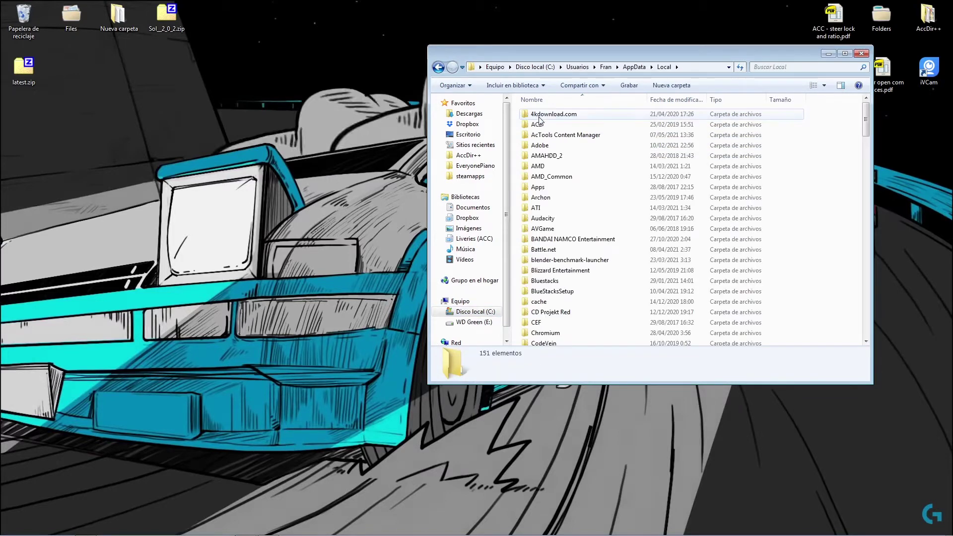
- Delete the AcTools Content Manager folder to the Recycle Bin and return to the desktop
{"action": "left_click", "coordinate": [554, 138]}
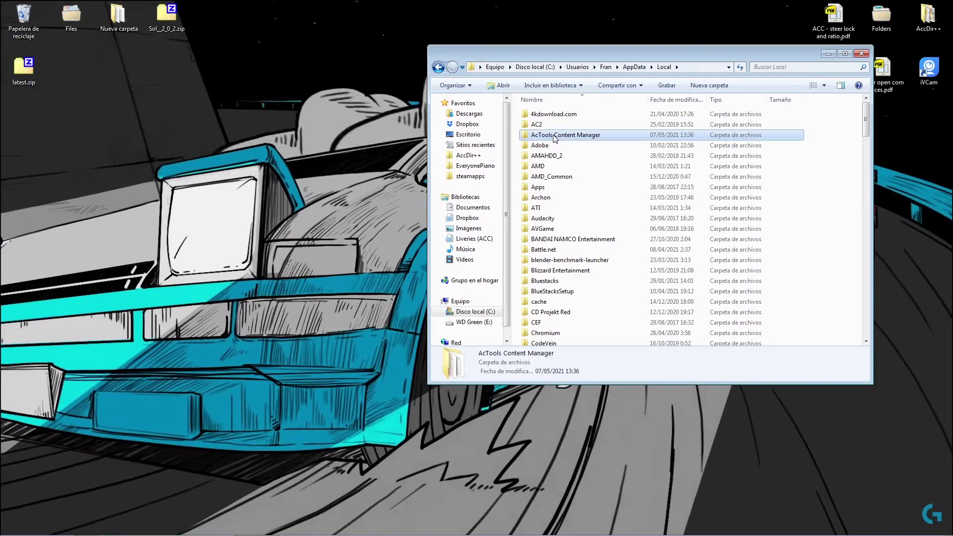
{"action": "right_click", "coordinate": [555, 138]}
{"action": "left_click", "coordinate": [600, 404]}
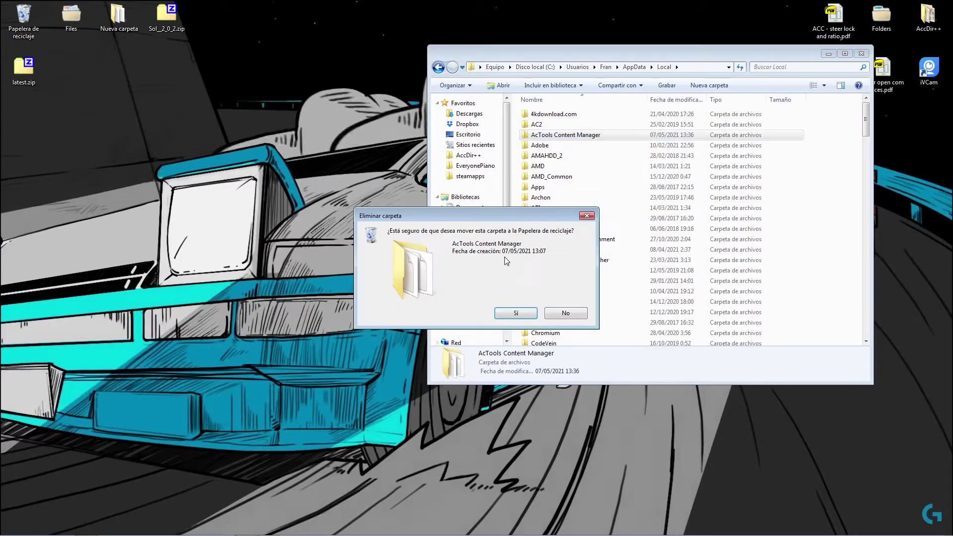
{"action": "left_click", "coordinate": [516, 316]}
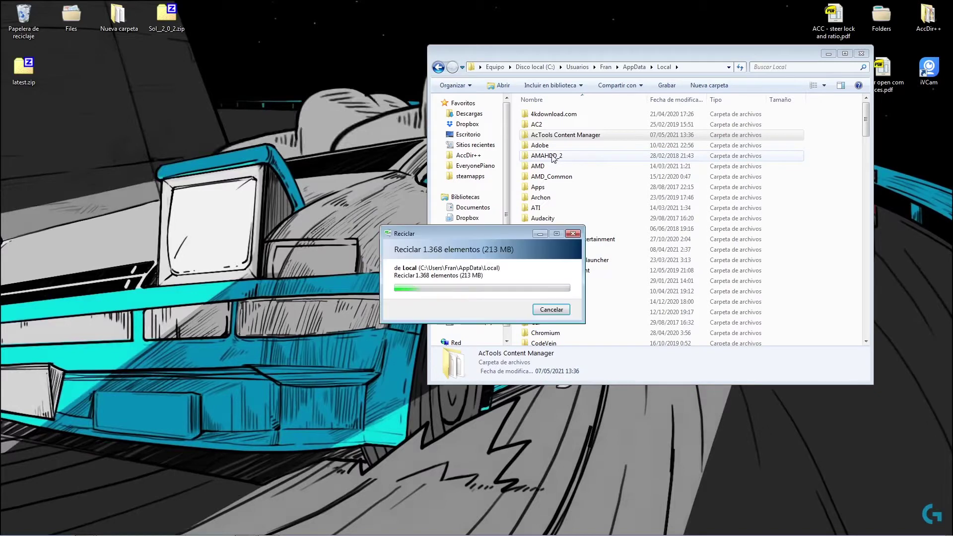
{"action": "key", "text": "super+d"}
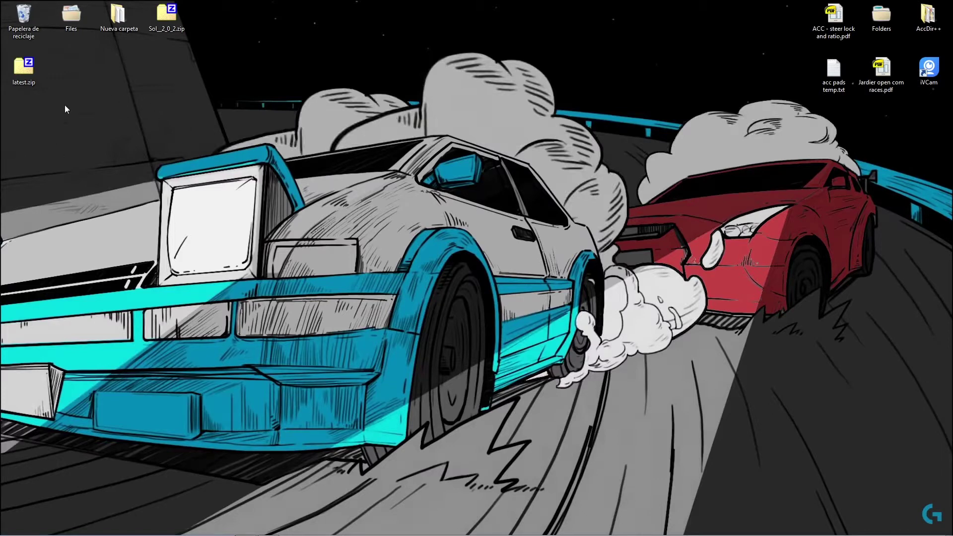
- Switch to the browser and examine the "Download directly" link and the assettocorsa.club Content Manager page
{"action": "key", "text": "alt+Tab"}
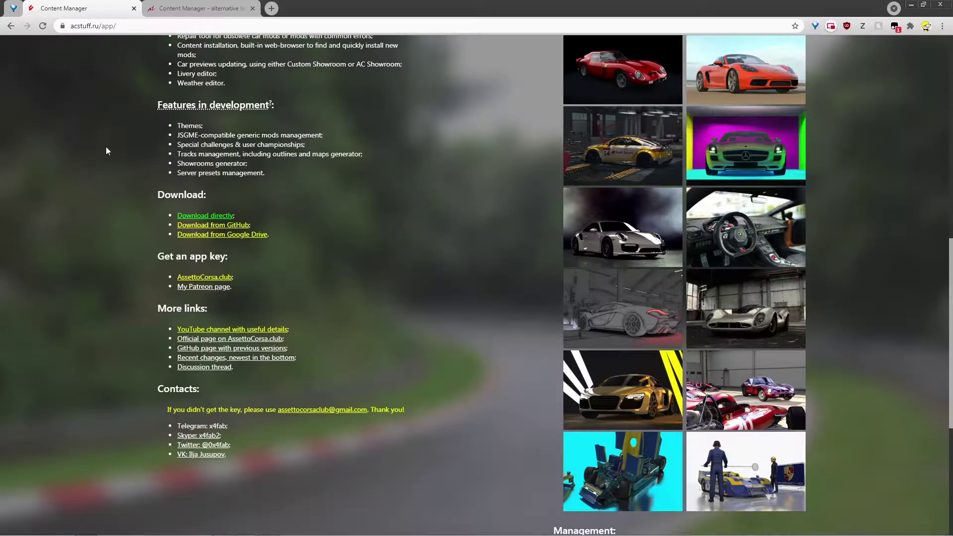
{"action": "left_click_drag", "start_coordinate": [169, 215], "coordinate": [245, 216]}
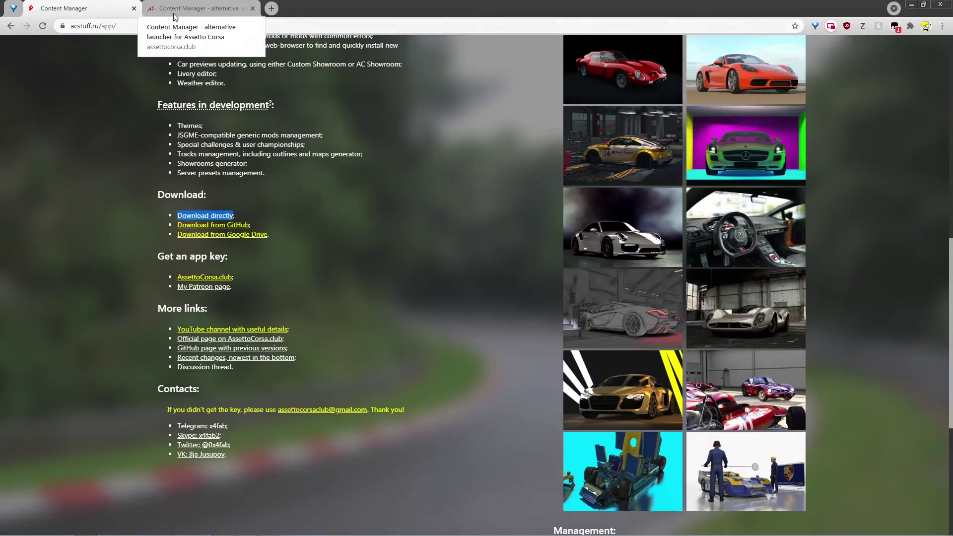
{"action": "left_click", "coordinate": [199, 8]}
{"action": "left_click_drag", "start_coordinate": [519, 232], "coordinate": [419, 237]}
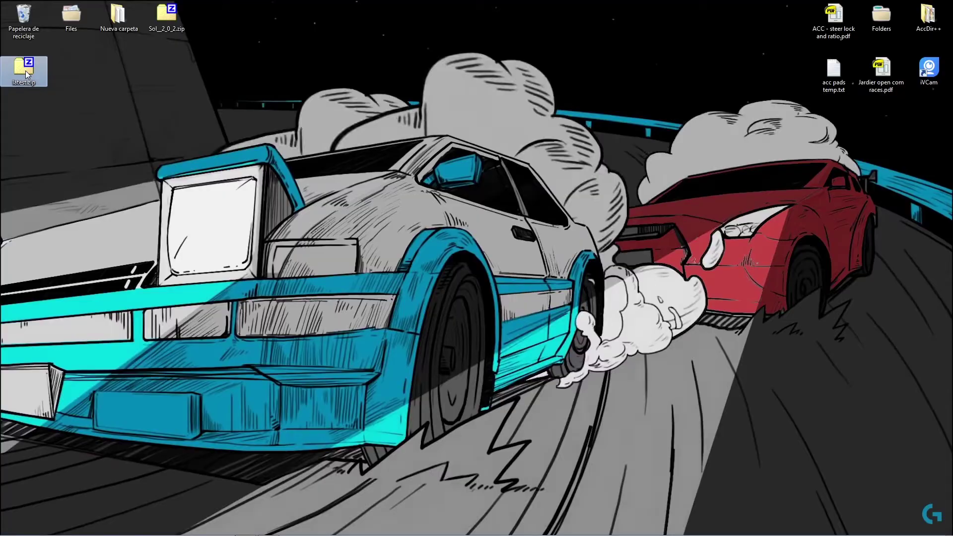
- Extract Content Manager.exe from latest.zip to the desktop and launch it
{"action": "double_click", "coordinate": [23, 71]}
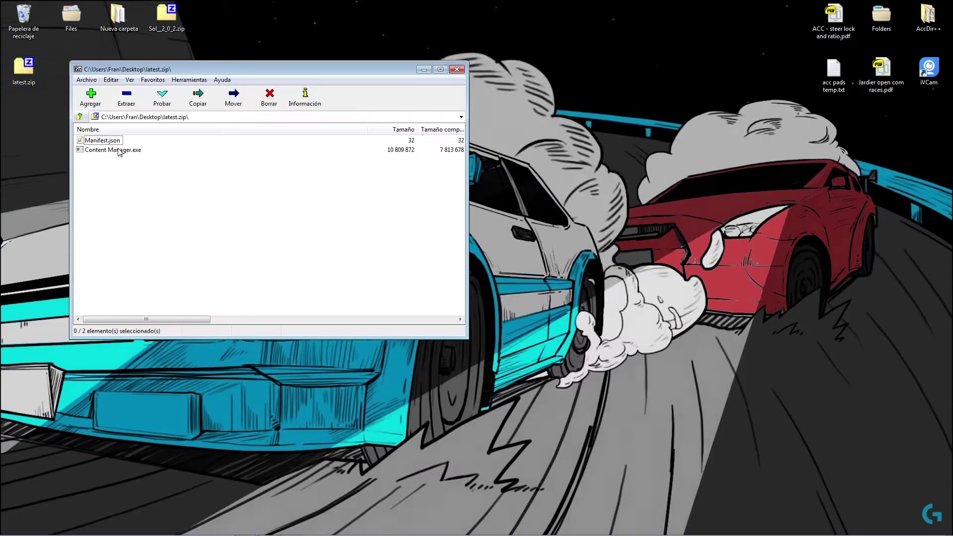
{"action": "left_click_drag", "start_coordinate": [119, 151], "coordinate": [586, 175]}
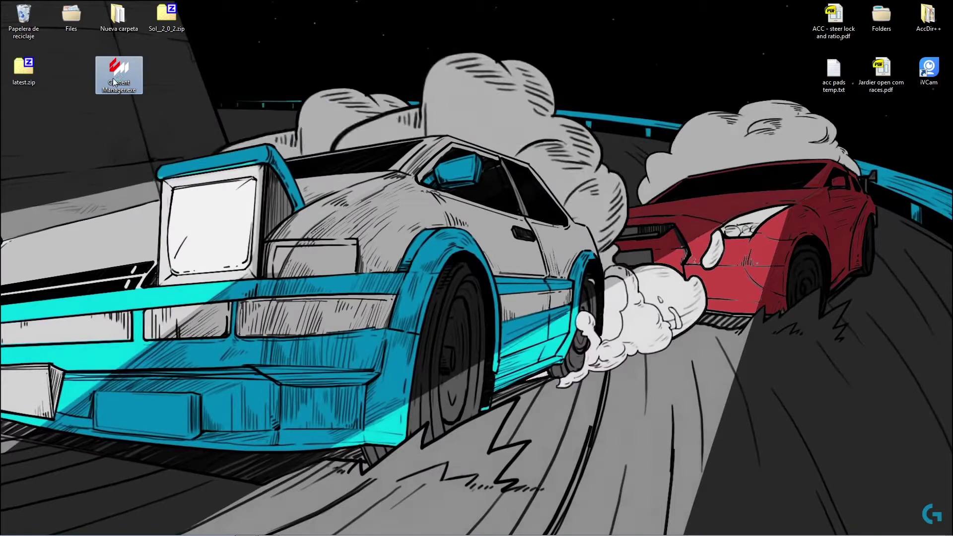
{"action": "double_click", "coordinate": [113, 82]}
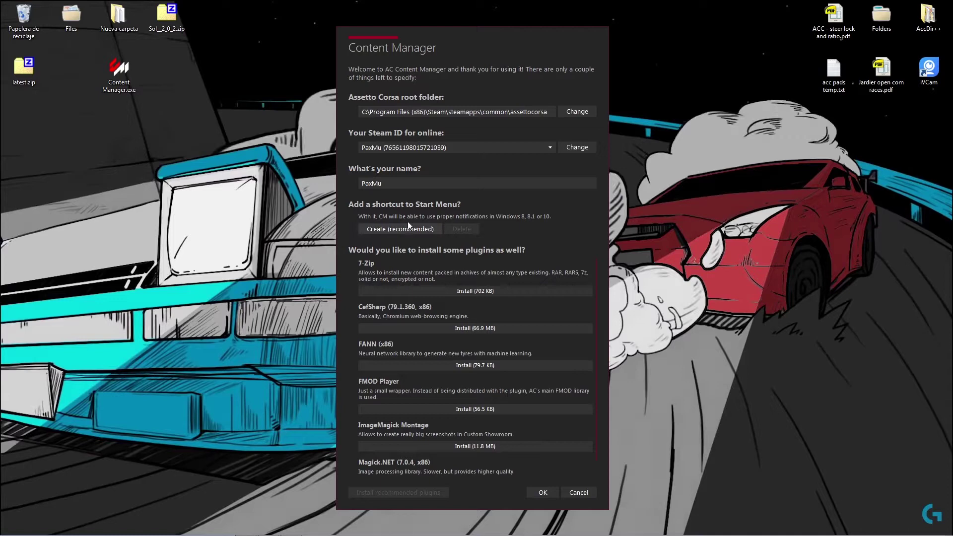
- Accept the first-run setup as offered, maximize the Content Manager window and select the Practice mode
{"action": "left_click", "coordinate": [541, 493]}
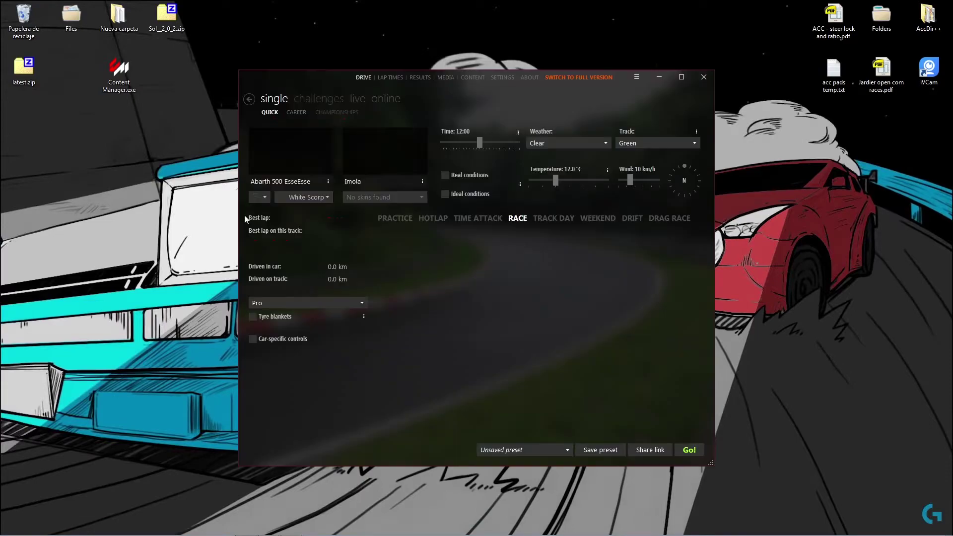
{"action": "left_click", "coordinate": [682, 77]}
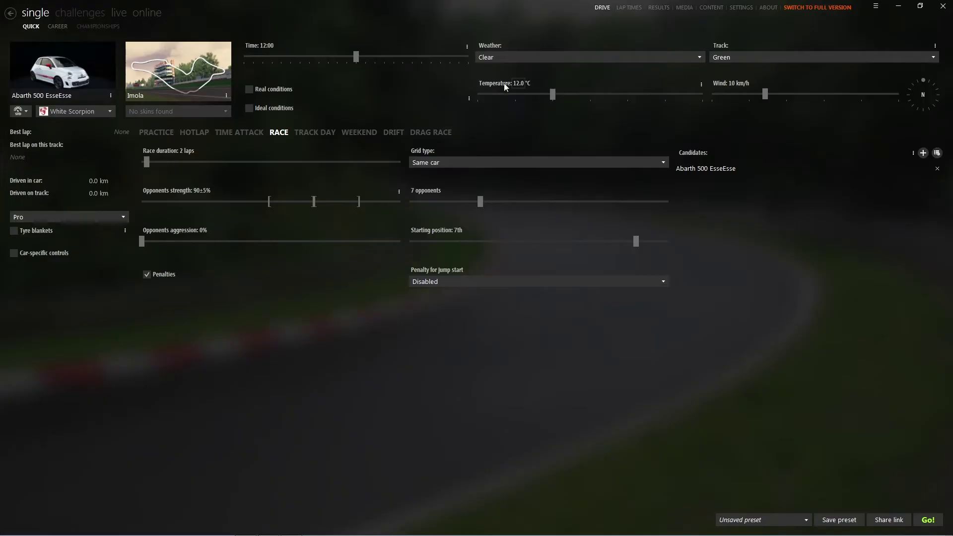
{"action": "left_click", "coordinate": [152, 133]}
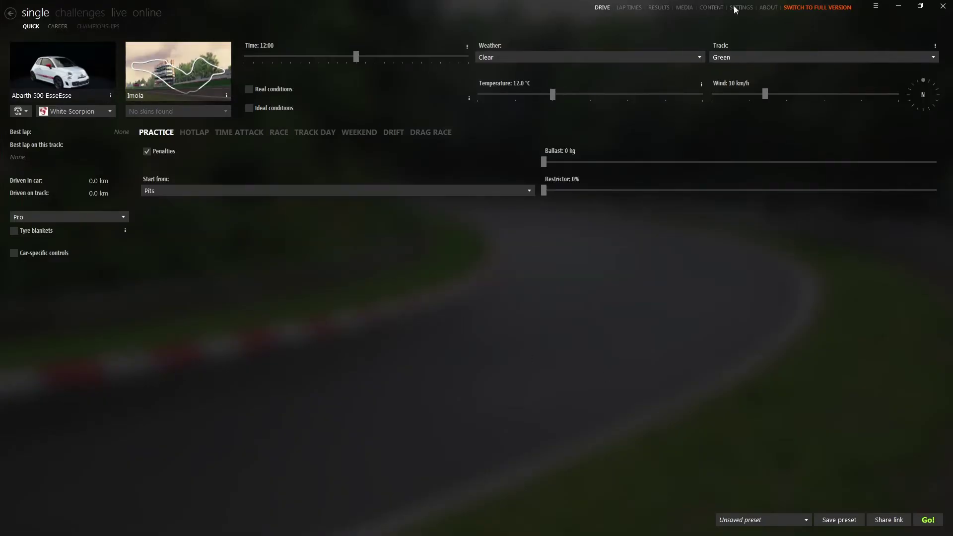
- Set the check for automatic updates to "On startup only" in the general settings
{"action": "left_click", "coordinate": [736, 9]}
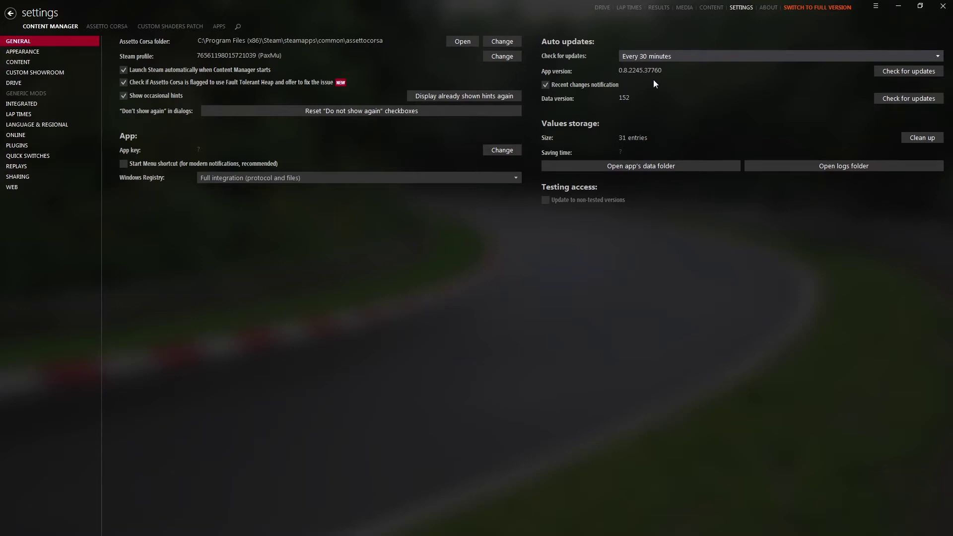
{"action": "key", "text": "Up"}
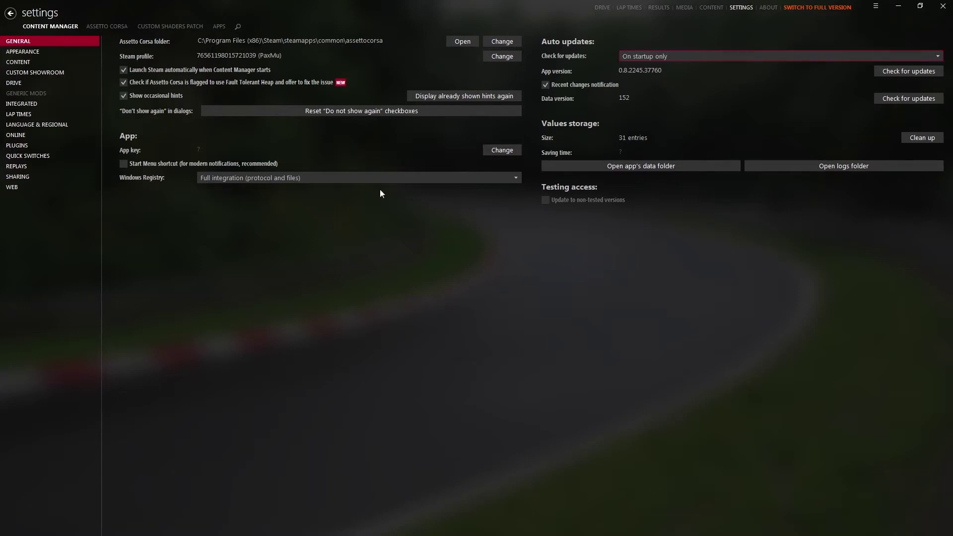
- Switch the game starter to Steam in the Drive settings and toggle the separate online name option
{"action": "left_click", "coordinate": [32, 82]}
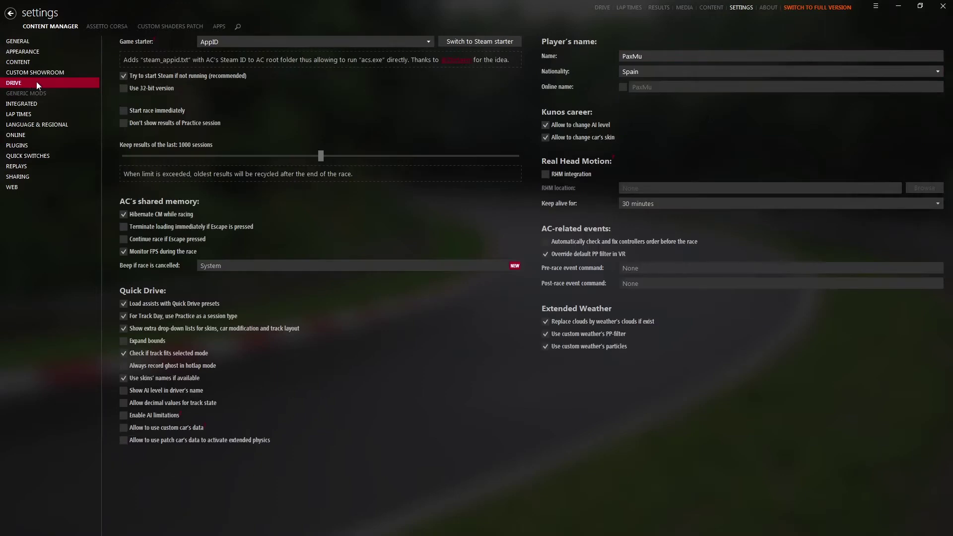
{"action": "left_click", "coordinate": [449, 41]}
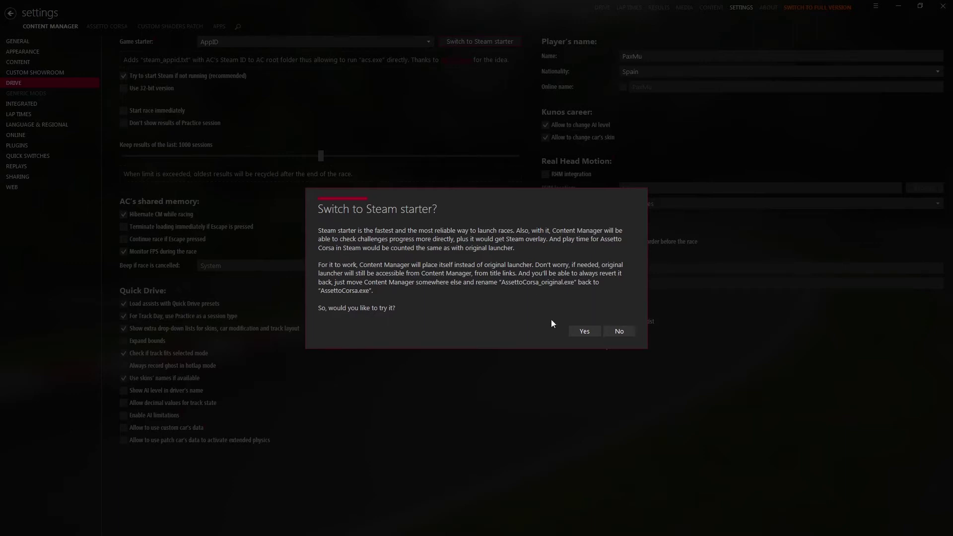
{"action": "left_click", "coordinate": [584, 332]}
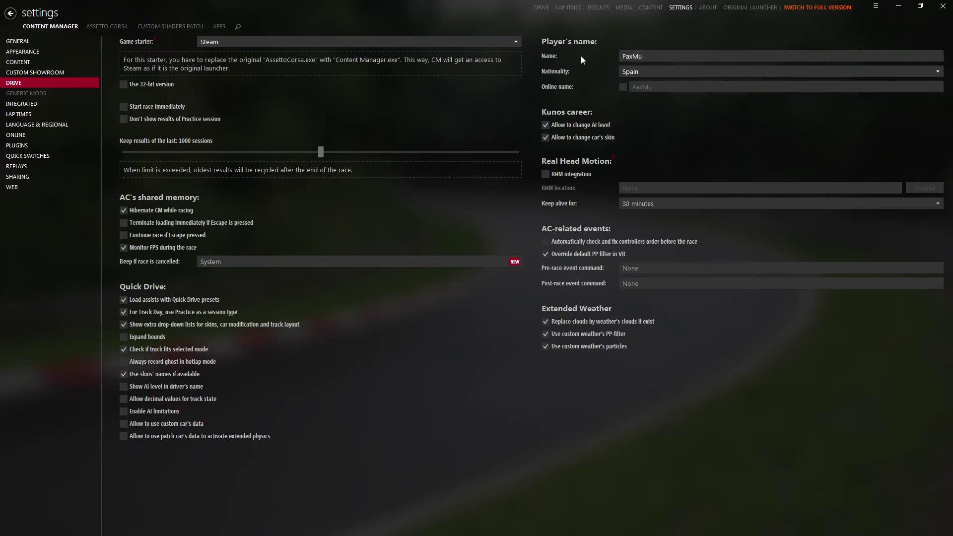
{"action": "left_click", "coordinate": [623, 87]}
- Disable the RSR lower temperature limit, the RSR Live Timing tab and World Sim Series in the Integrated settings
{"action": "left_click", "coordinate": [15, 104]}
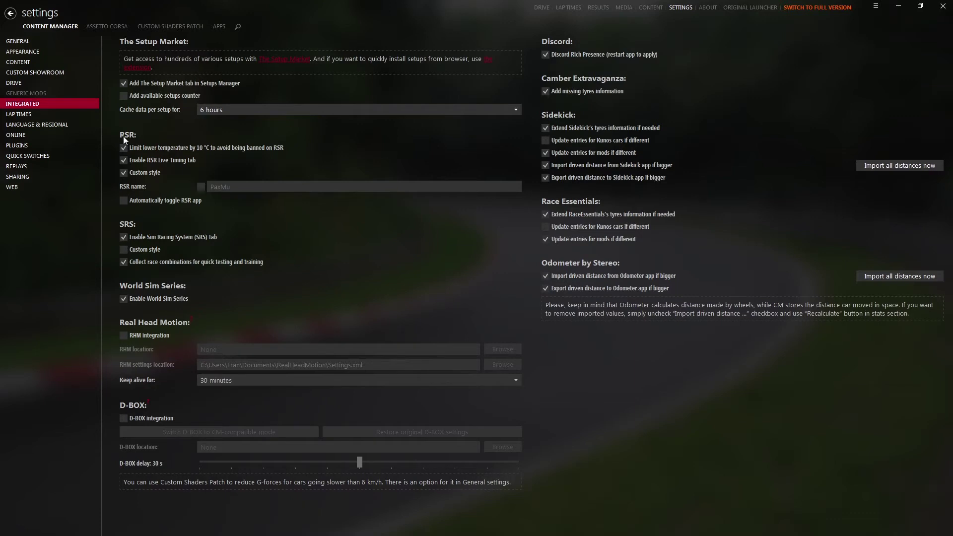
{"action": "left_click", "coordinate": [123, 161]}
{"action": "left_click", "coordinate": [124, 298]}
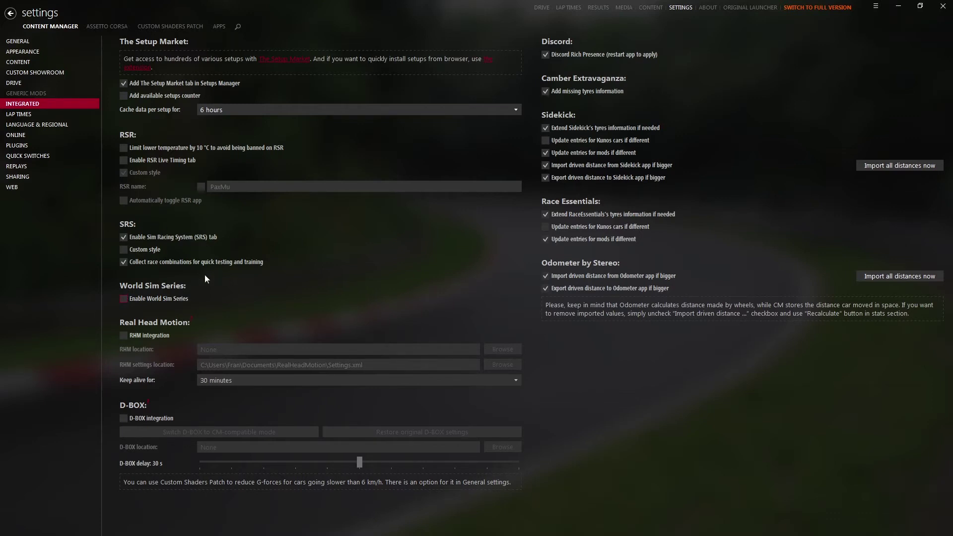
- Install the 7-Zip, CefSharp and Video LAN plugins
{"action": "left_click", "coordinate": [23, 146]}
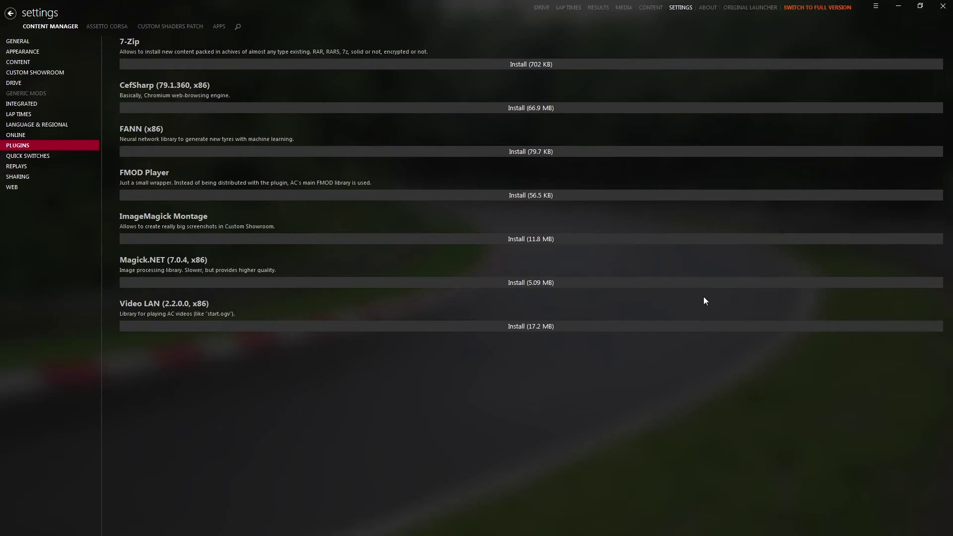
{"action": "left_click", "coordinate": [523, 64]}
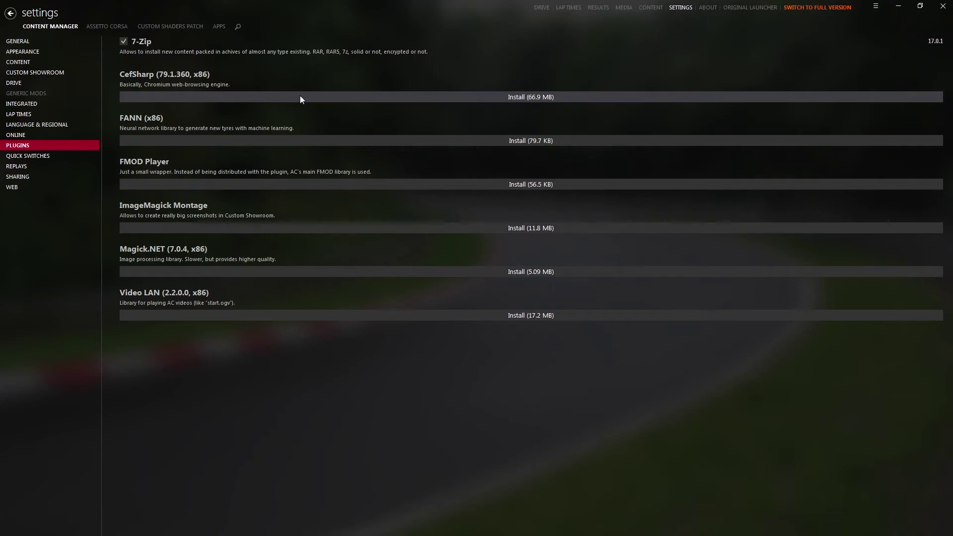
{"action": "left_click", "coordinate": [300, 97]}
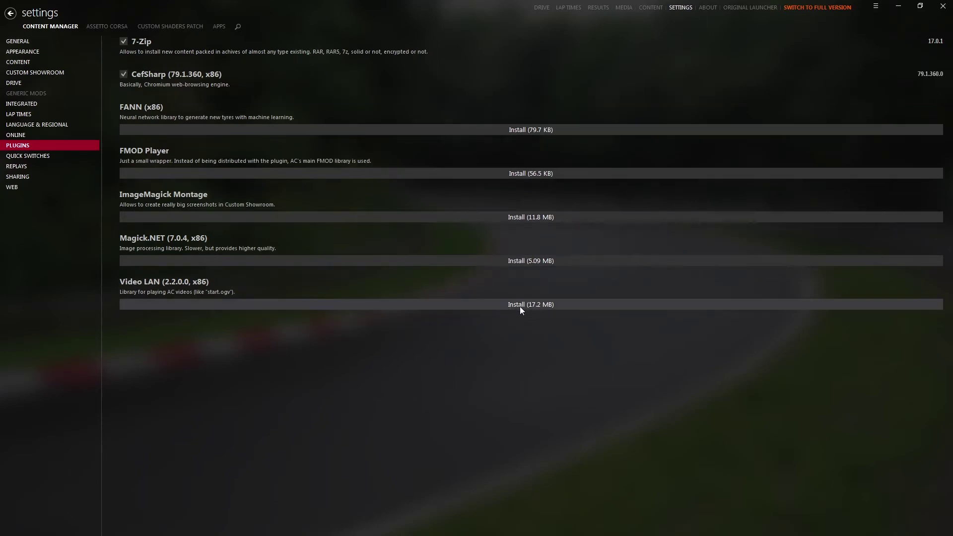
{"action": "left_click", "coordinate": [520, 304]}
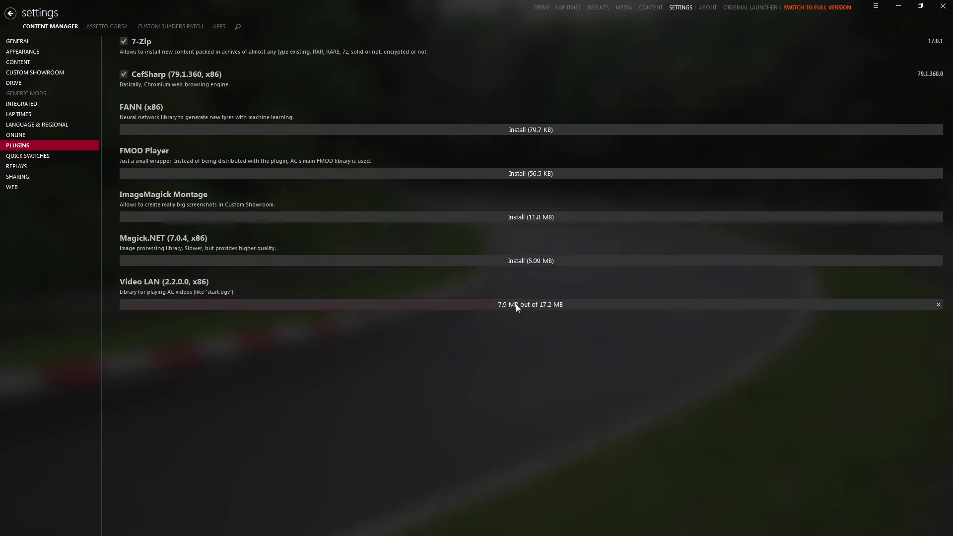
- Review the Apps, Video and Audio sections of the Assetto Corsa settings
{"action": "left_click", "coordinate": [106, 26]}
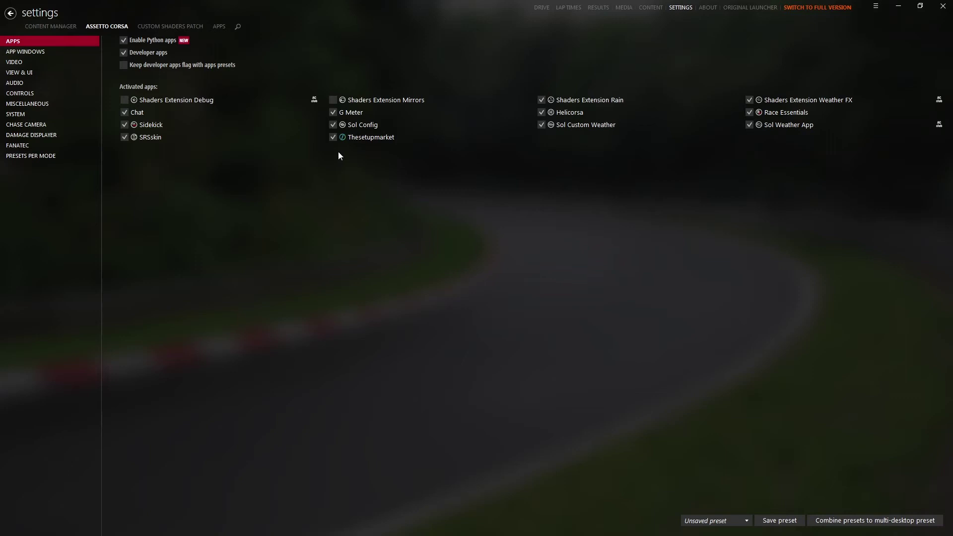
{"action": "left_click", "coordinate": [27, 62]}
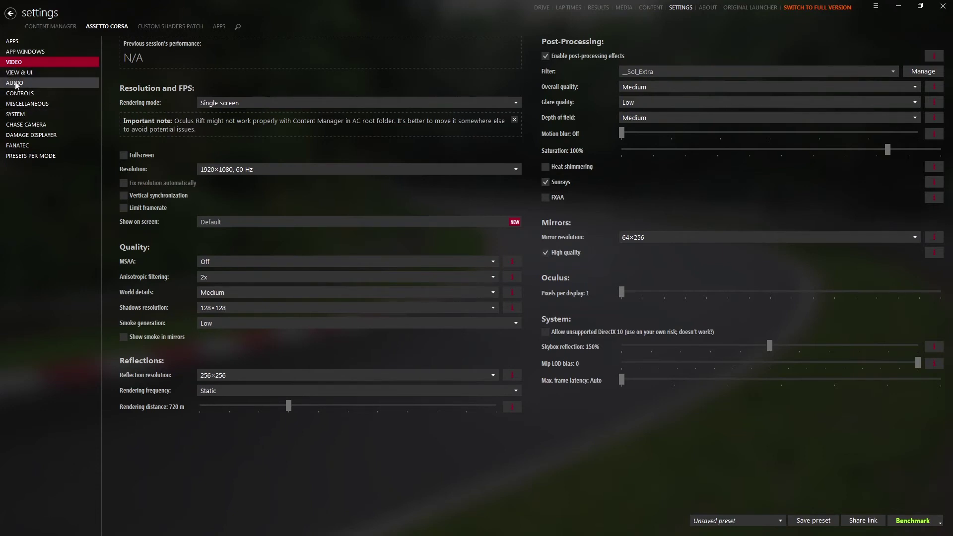
{"action": "left_click", "coordinate": [16, 85]}
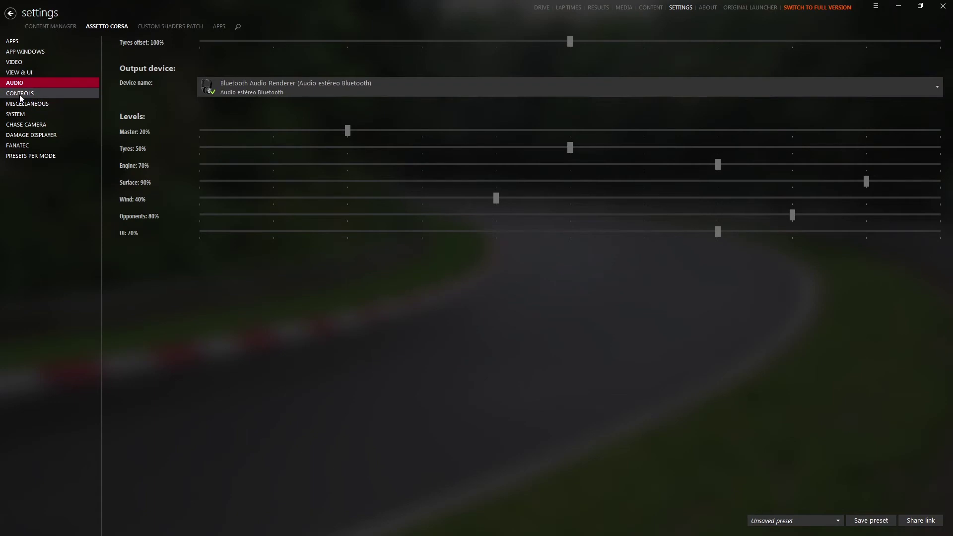
- Switch the control input method to Wheel, review its buttons, system and force feedback settings, and return to the MouseKeyboard preset
{"action": "left_click", "coordinate": [74, 96]}
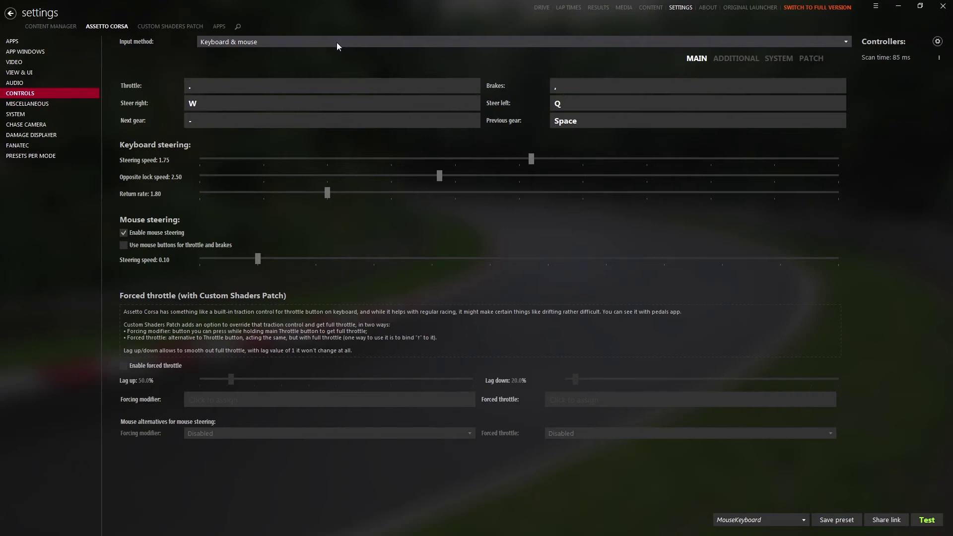
{"action": "left_click", "coordinate": [255, 51]}
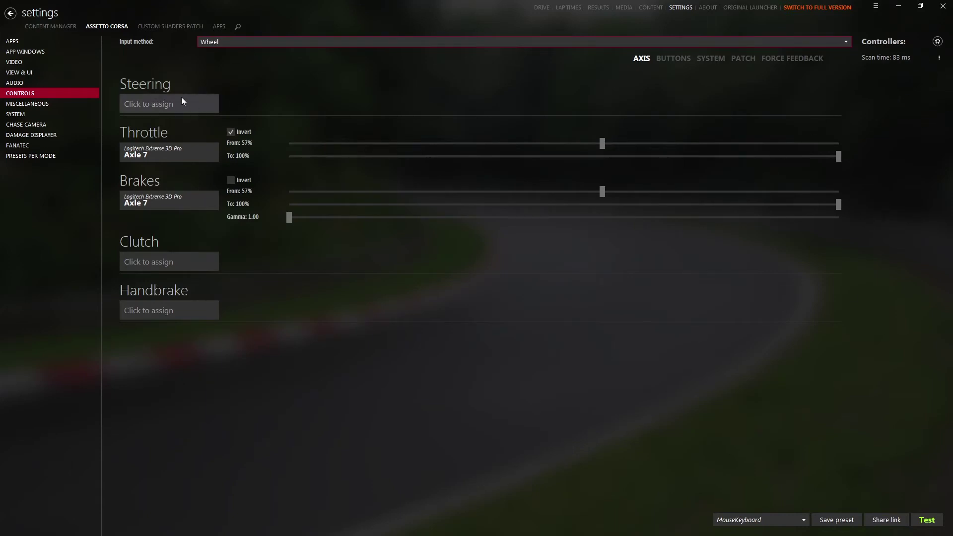
{"action": "left_click", "coordinate": [672, 59]}
{"action": "scroll", "coordinate": [362, 318], "scroll_direction": "down", "scroll_amount": 3}
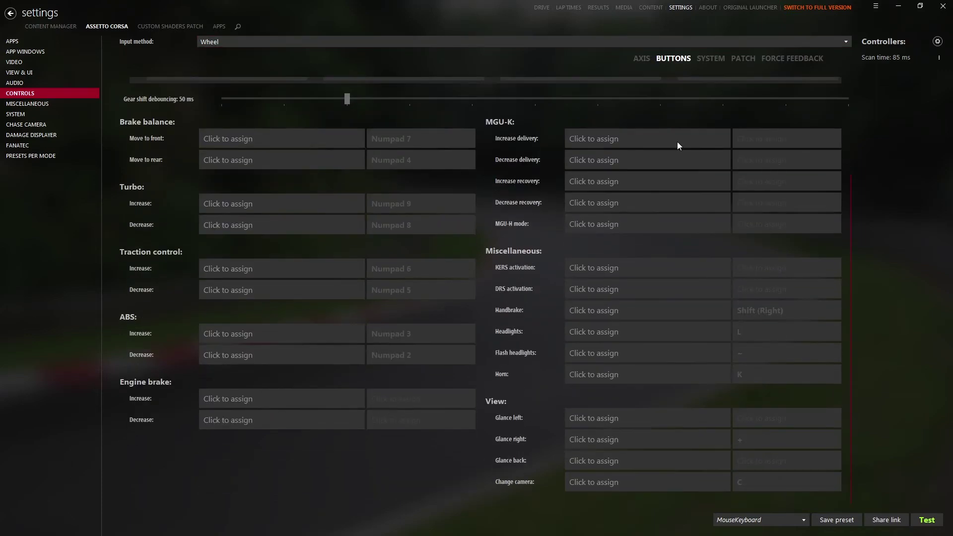
{"action": "left_click", "coordinate": [710, 59]}
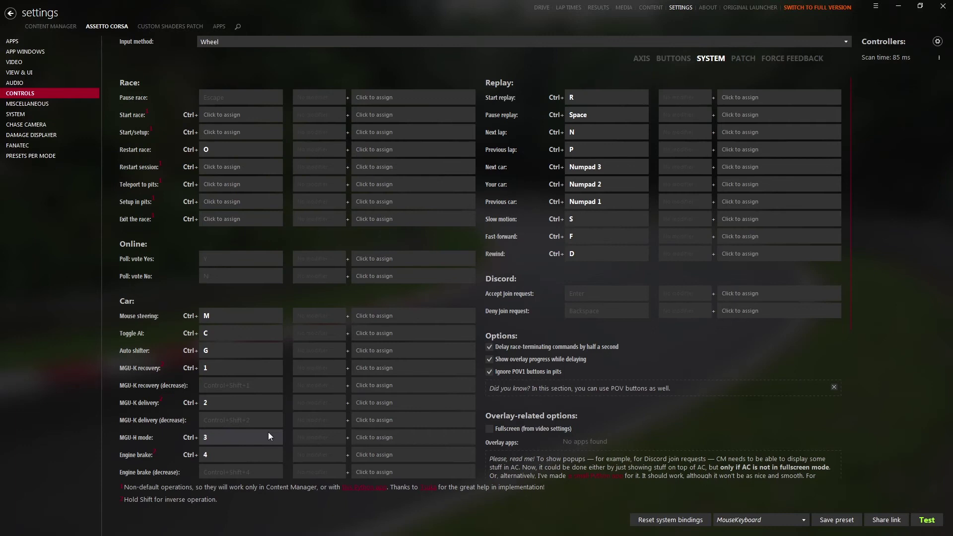
{"action": "left_click", "coordinate": [788, 59]}
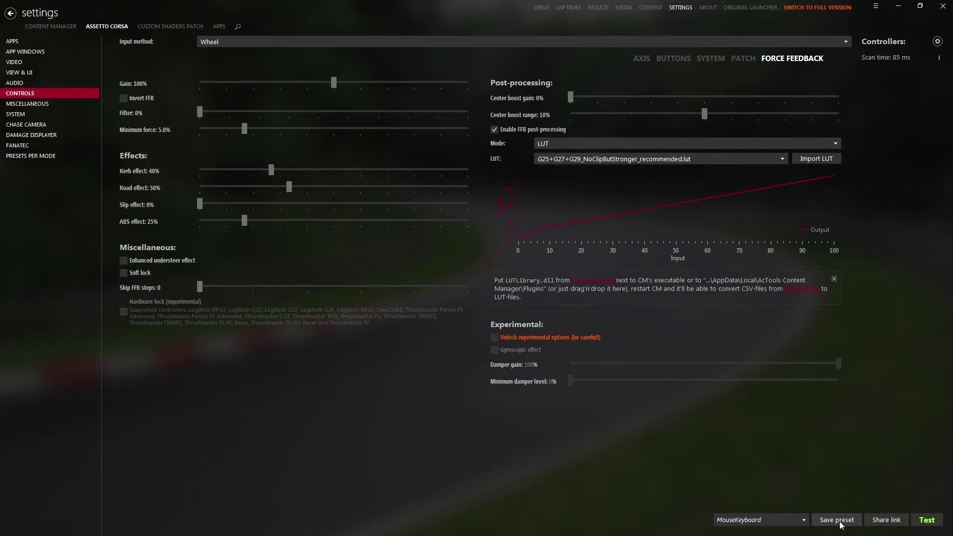
{"action": "left_click", "coordinate": [837, 525]}
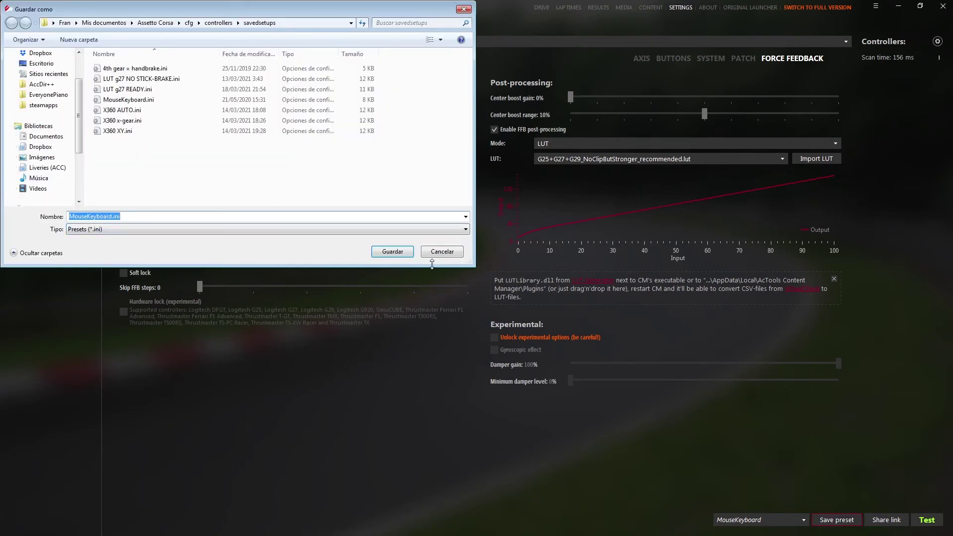
{"action": "left_click", "coordinate": [446, 255]}
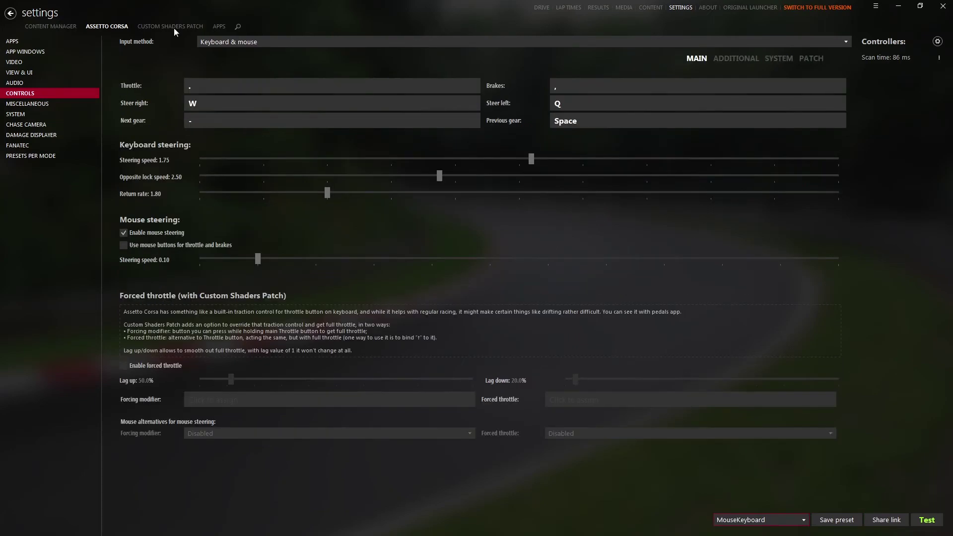
- Install Custom Shaders Patch version 0.1.73 and set its update check to On startup only
{"action": "left_click", "coordinate": [174, 27]}
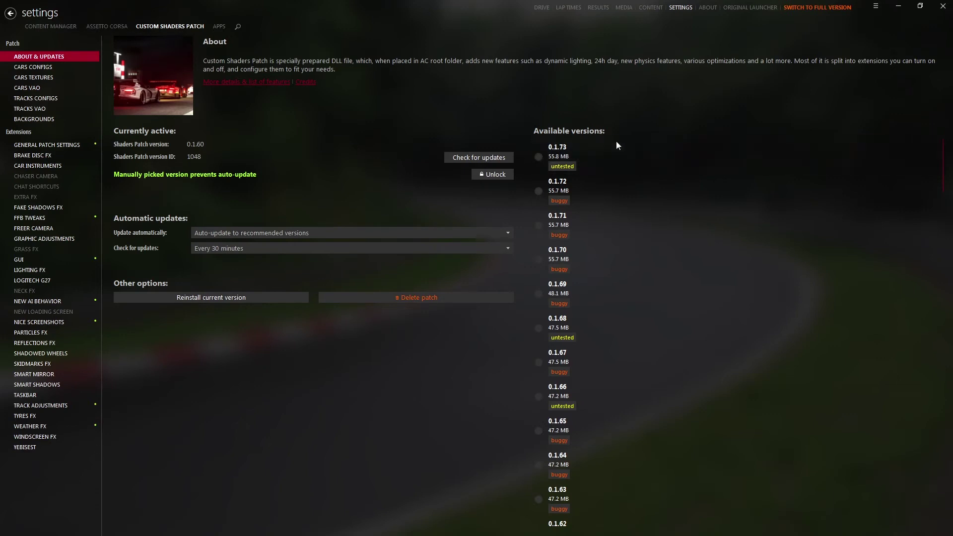
{"action": "scroll", "coordinate": [600, 144], "scroll_direction": "down", "scroll_amount": 2}
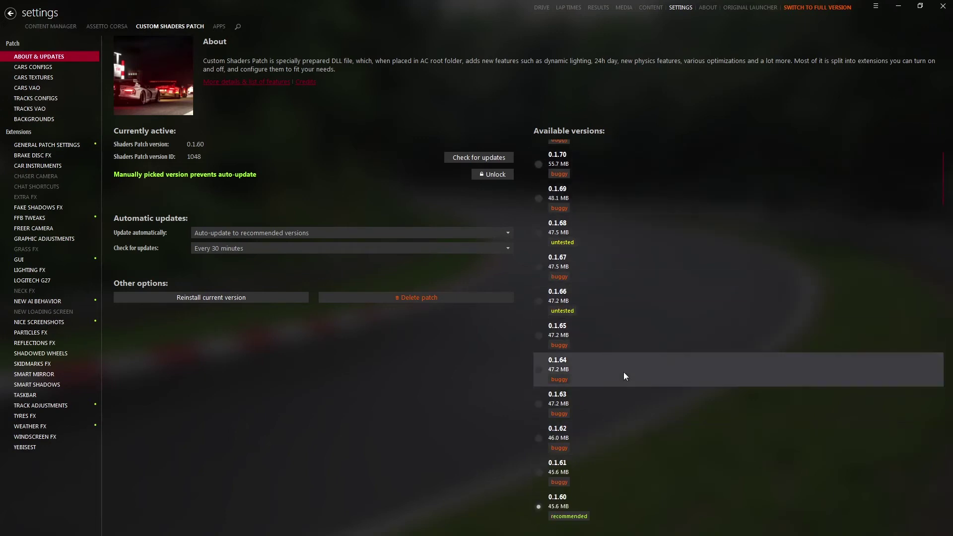
{"action": "scroll", "coordinate": [590, 506], "scroll_direction": "up", "scroll_amount": 2}
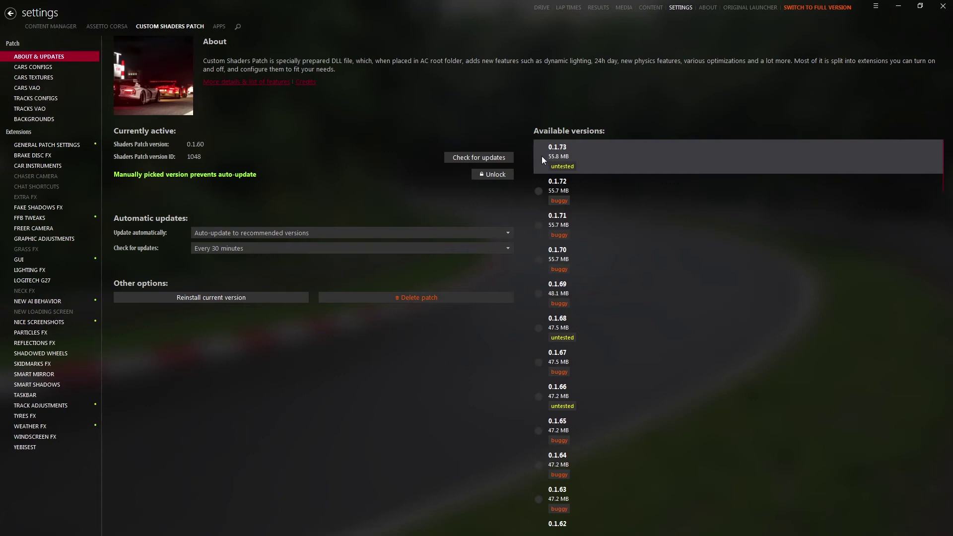
{"action": "left_click", "coordinate": [541, 156]}
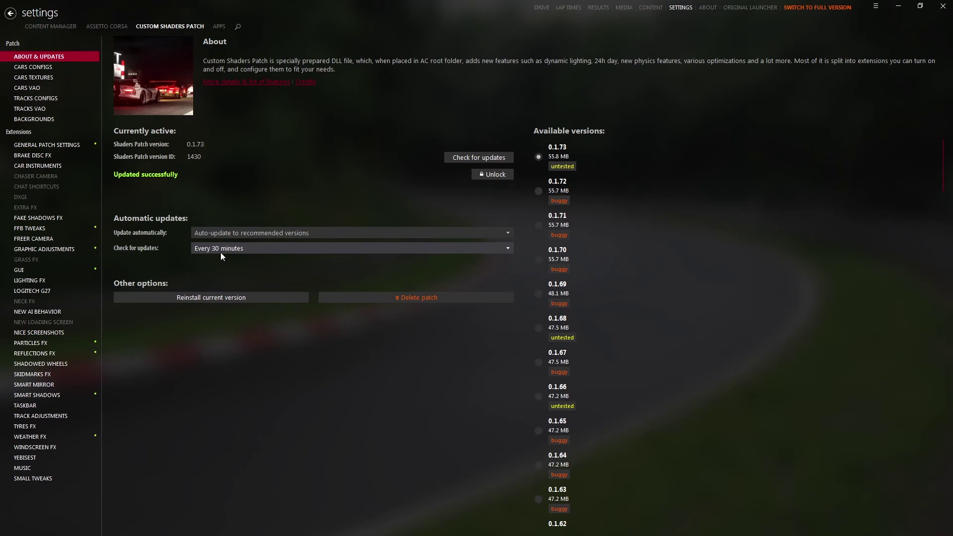
{"action": "scroll", "coordinate": [214, 254], "scroll_direction": "up", "scroll_amount": 1}
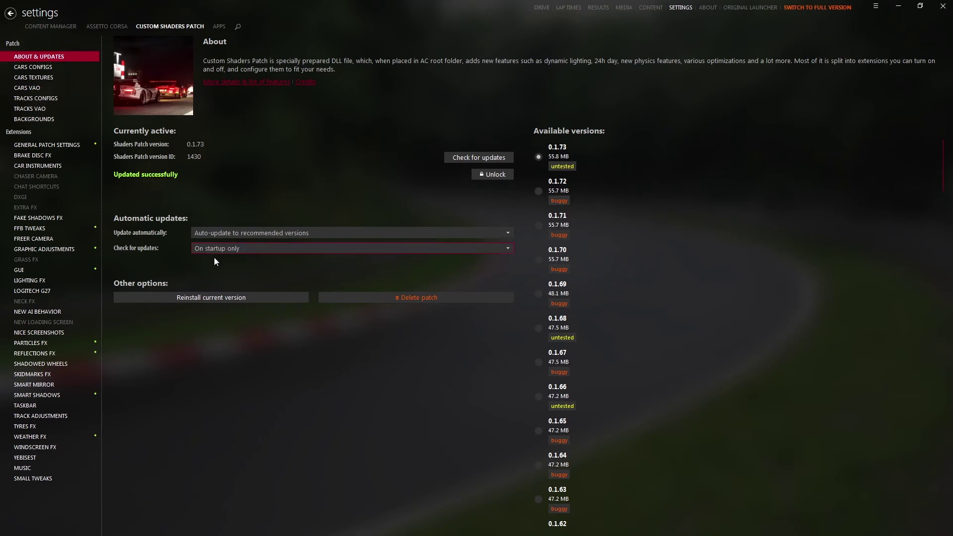
- Review the General Patch, Chaser Camera, Extra FX, Grass FX, Lighting FX and Weather FX settings of the Custom Shaders Patch
{"action": "left_click", "coordinate": [32, 146]}
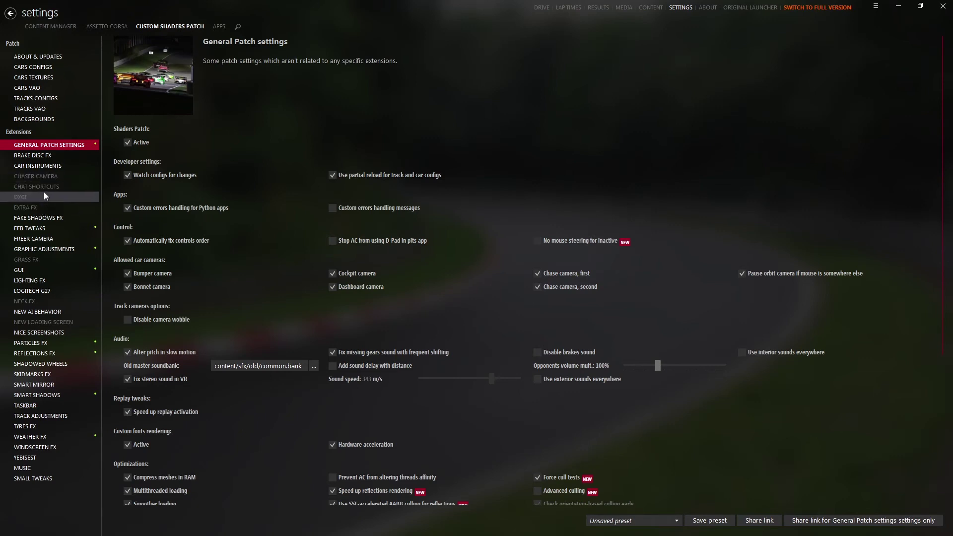
{"action": "left_click", "coordinate": [48, 177]}
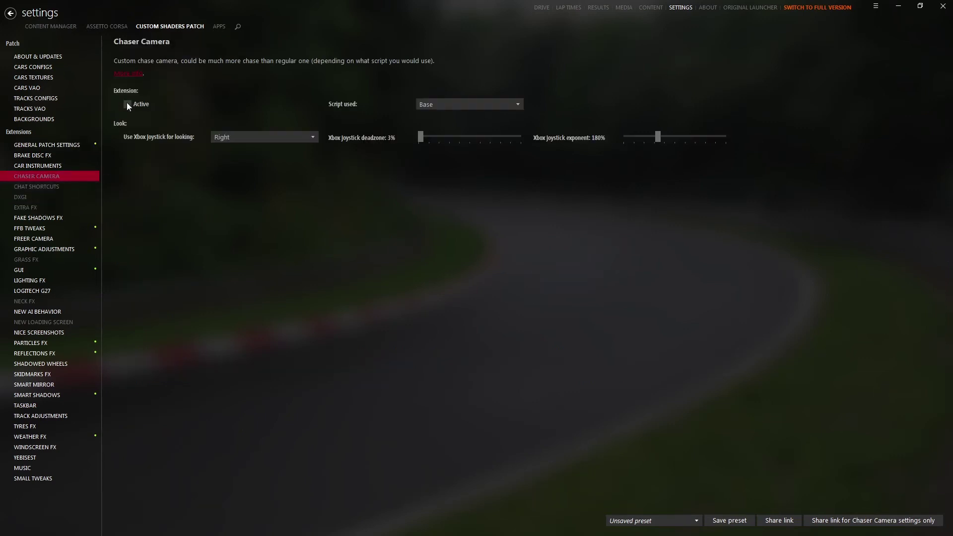
{"action": "left_click", "coordinate": [24, 207]}
{"action": "left_click", "coordinate": [34, 259]}
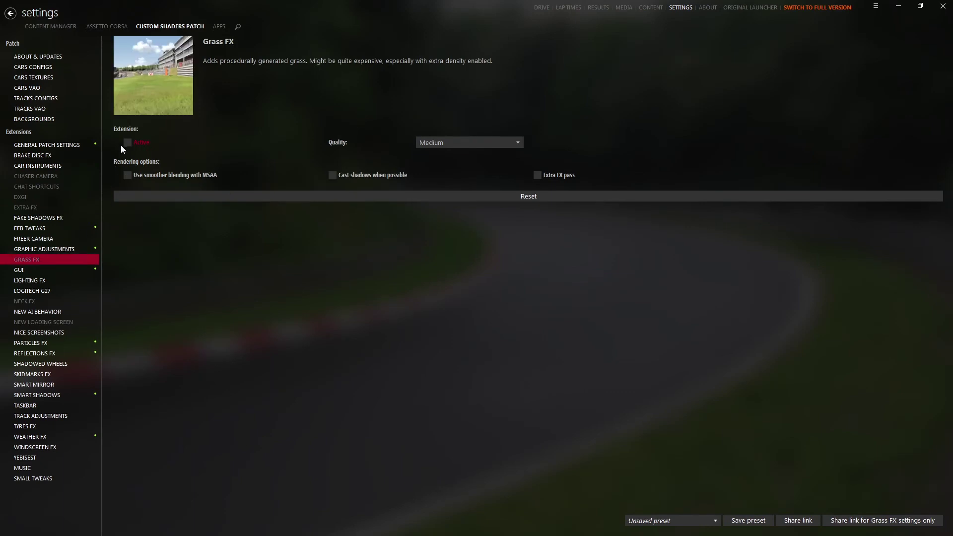
{"action": "left_click", "coordinate": [124, 143]}
{"action": "left_click", "coordinate": [127, 144]}
{"action": "left_click", "coordinate": [31, 282]}
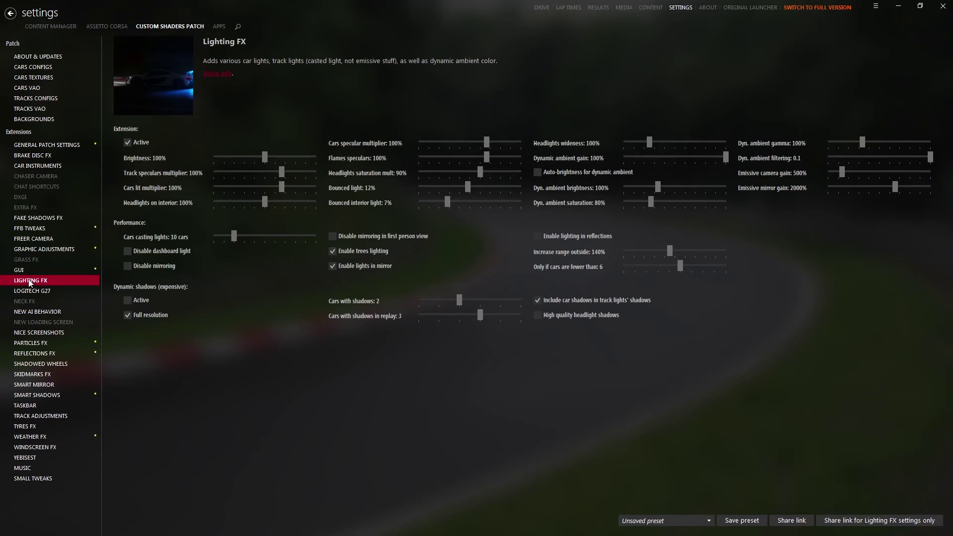
{"action": "left_click", "coordinate": [27, 437]}
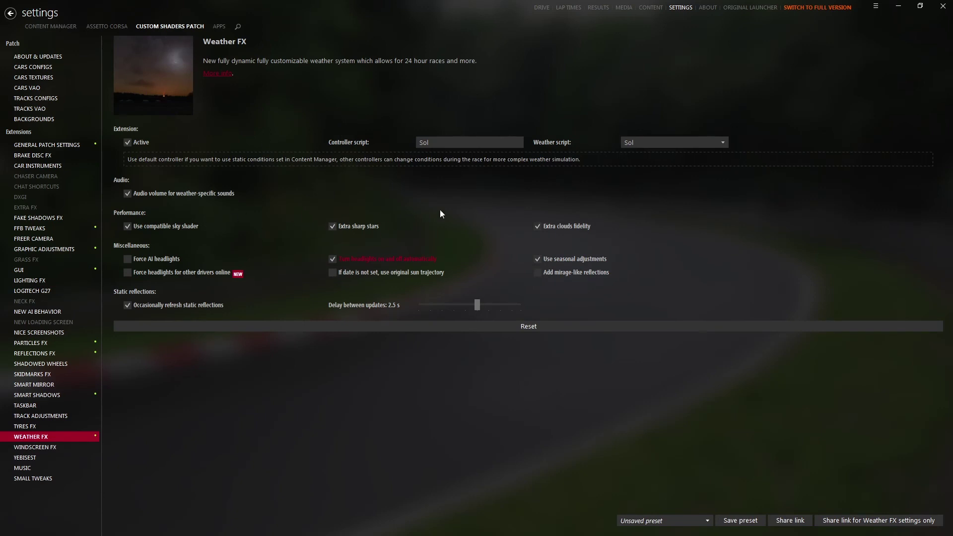
- Look through the car library, the replays and screenshots, the results and the lap times
{"action": "left_click", "coordinate": [651, 8]}
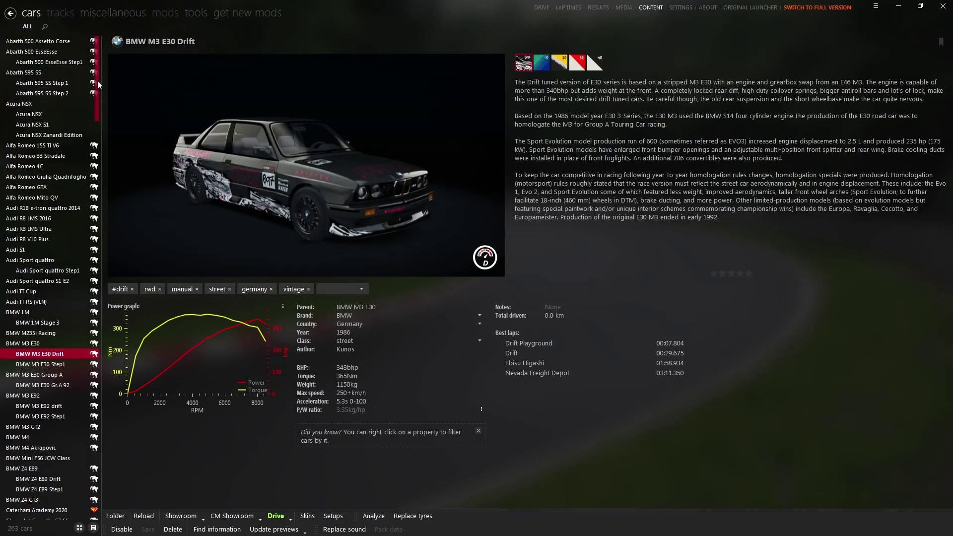
{"action": "left_click_drag", "start_coordinate": [97, 87], "coordinate": [100, 431]}
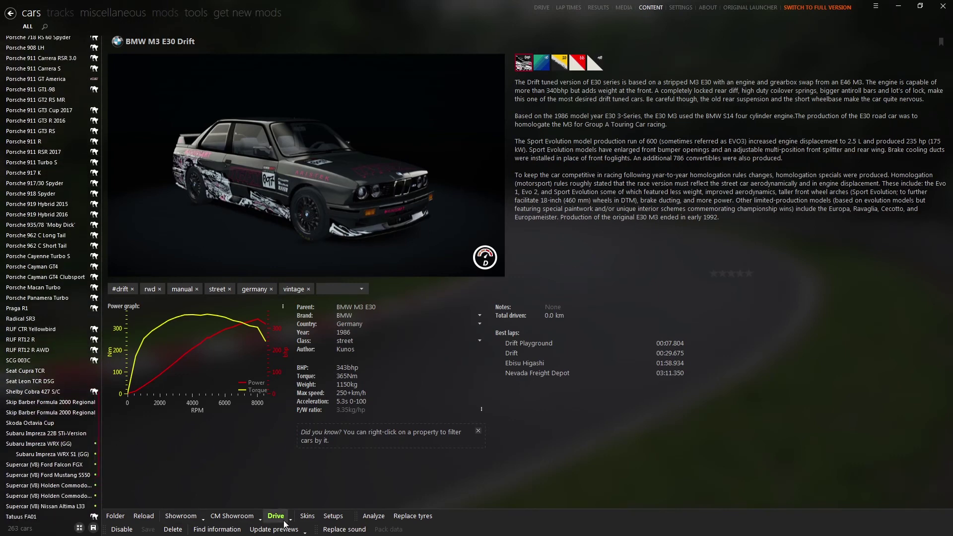
{"action": "left_click", "coordinate": [623, 7]}
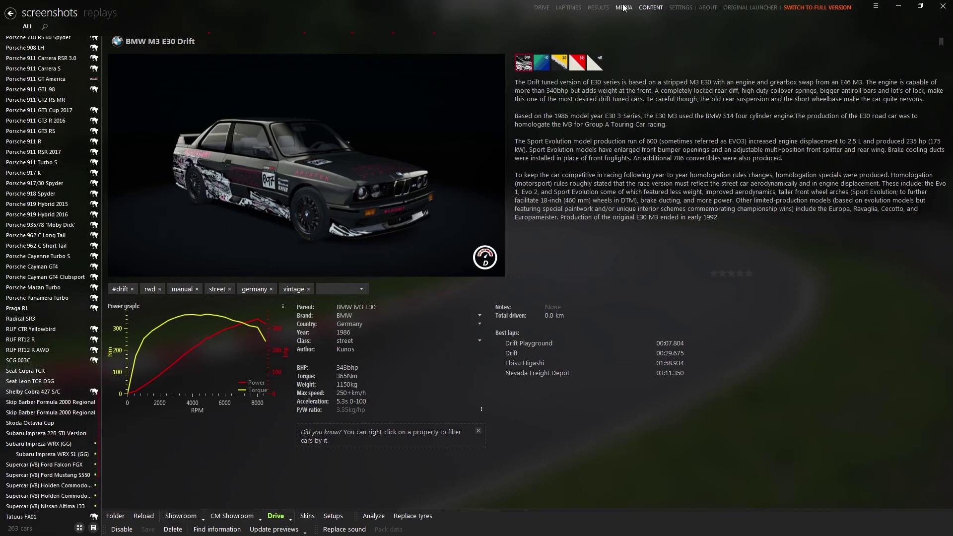
{"action": "left_click", "coordinate": [92, 12]}
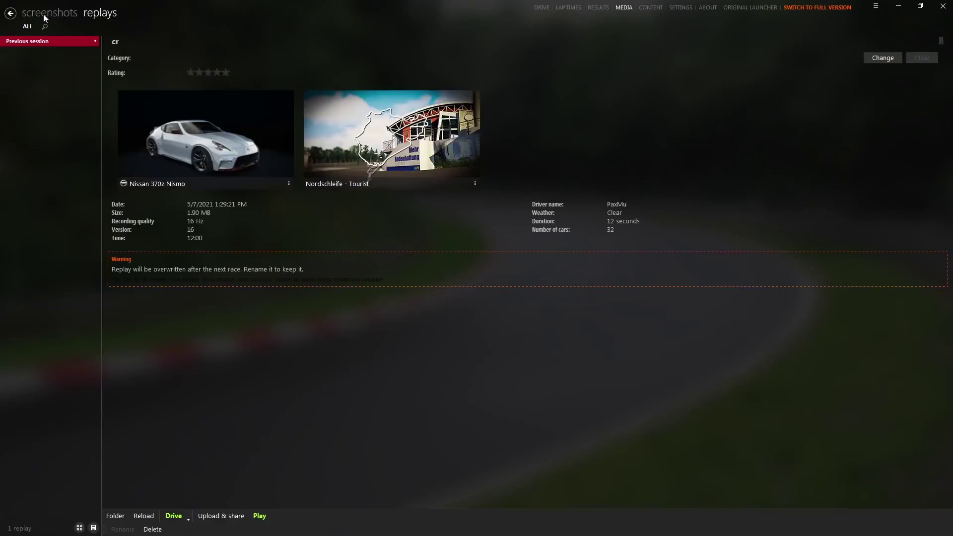
{"action": "left_click", "coordinate": [44, 16]}
{"action": "left_click", "coordinate": [601, 8]}
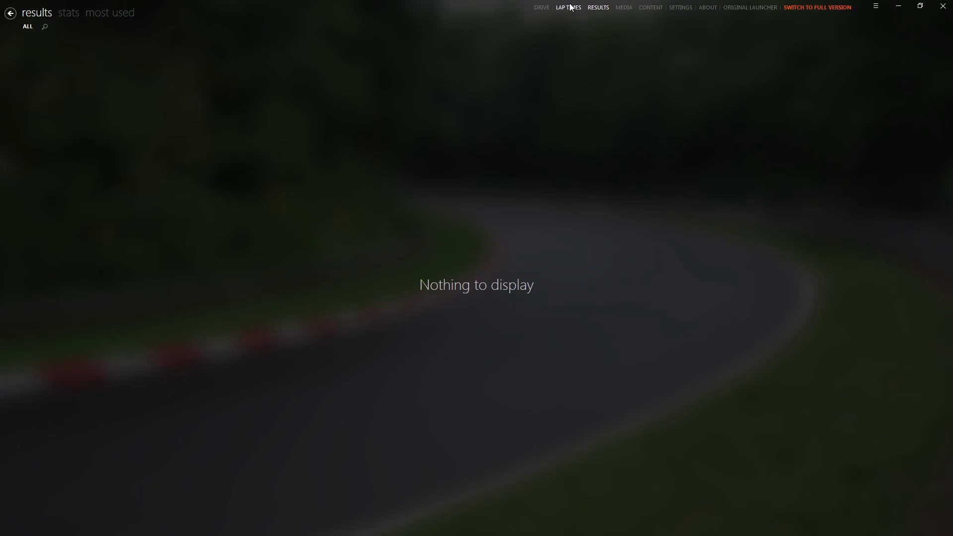
{"action": "left_click", "coordinate": [568, 7]}
- Turn ideal conditions on and off again for the quick single drive session
{"action": "left_click", "coordinate": [541, 7]}
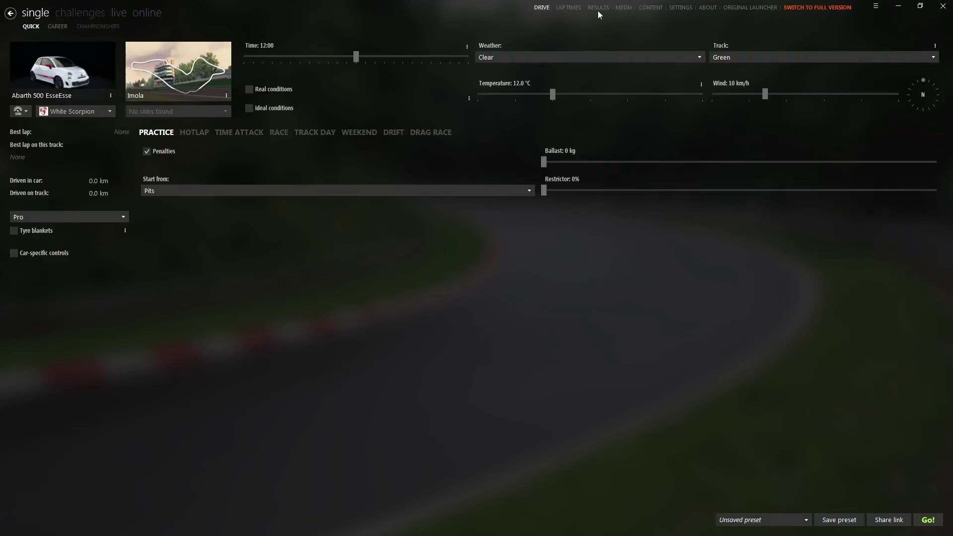
{"action": "left_click", "coordinate": [248, 109]}
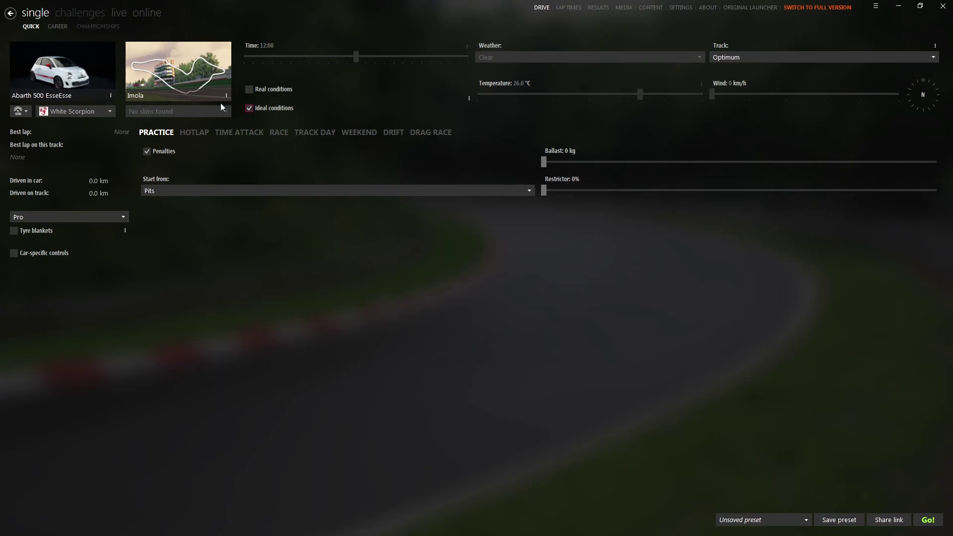
{"action": "left_click", "coordinate": [272, 109]}
- Browse the track chooser by countries, categories and the full list, check the car chooser, and keep the present selection
{"action": "left_click", "coordinate": [164, 71]}
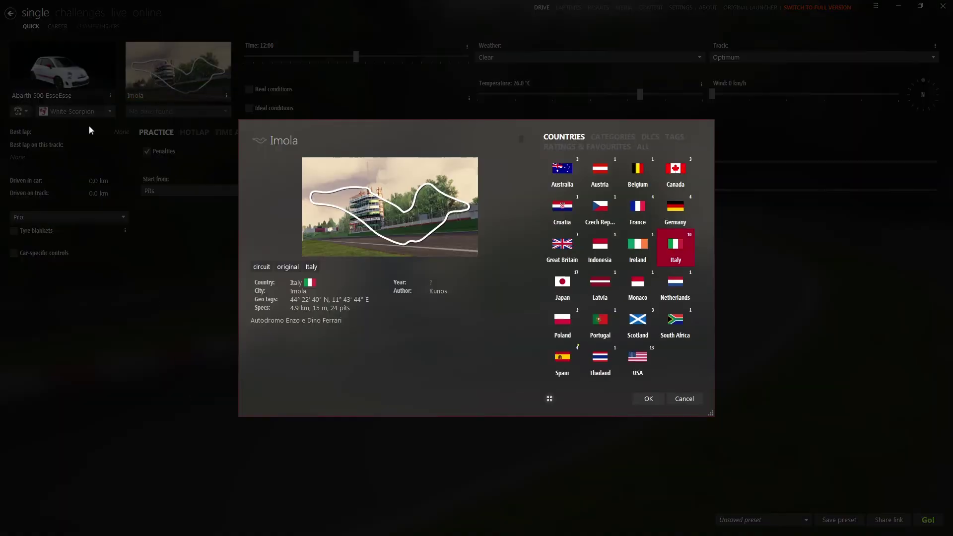
{"action": "left_click", "coordinate": [643, 147]}
{"action": "left_click", "coordinate": [576, 138]}
{"action": "left_click", "coordinate": [614, 135]}
{"action": "left_click", "coordinate": [644, 148]}
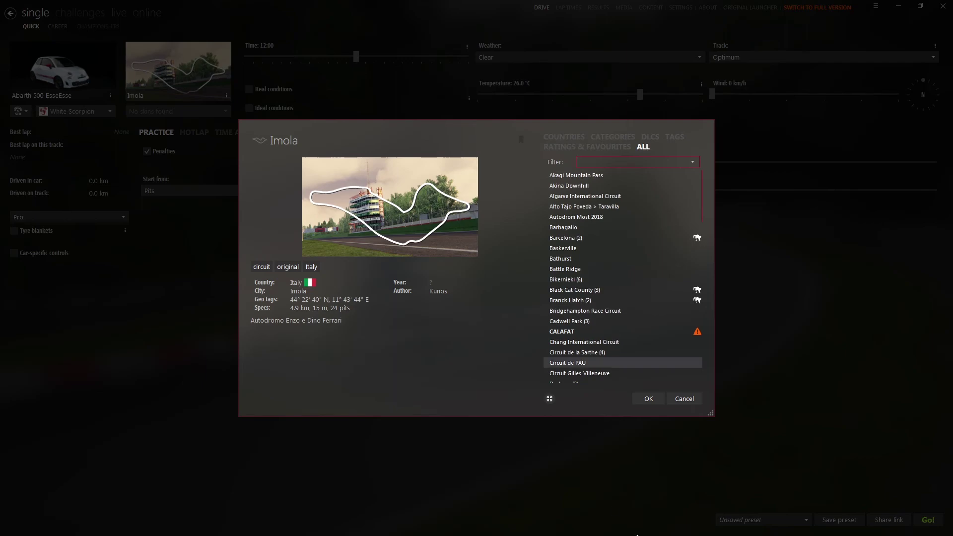
{"action": "left_click", "coordinate": [690, 403]}
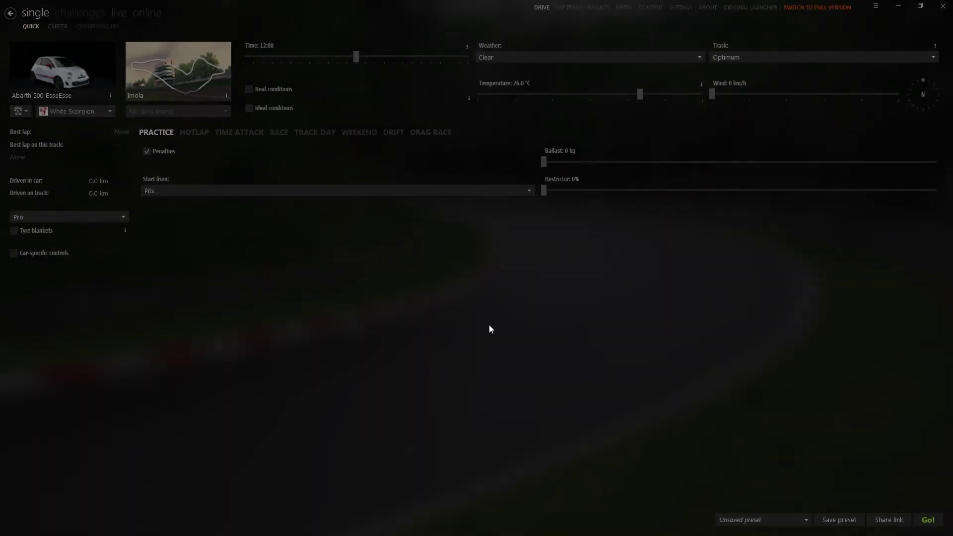
{"action": "left_click", "coordinate": [47, 65]}
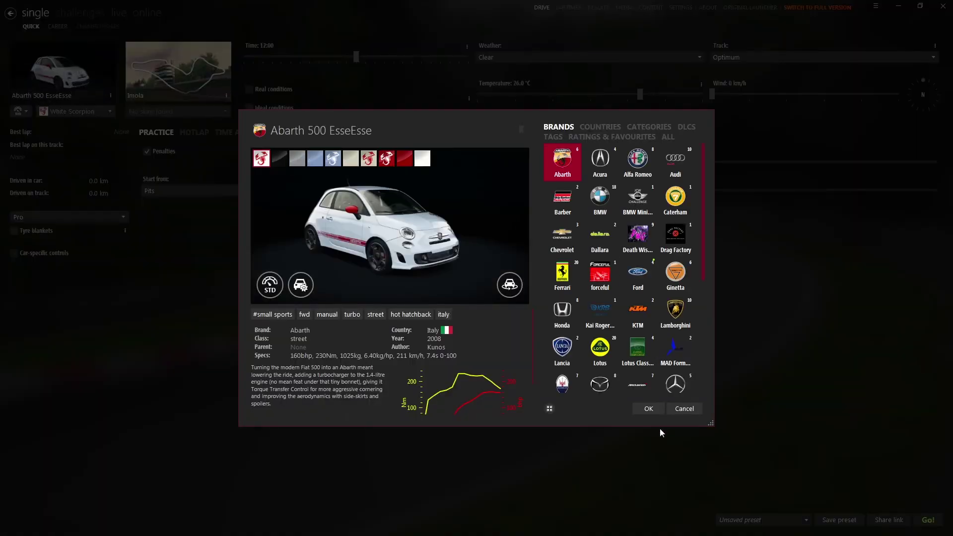
{"action": "left_click", "coordinate": [690, 416]}
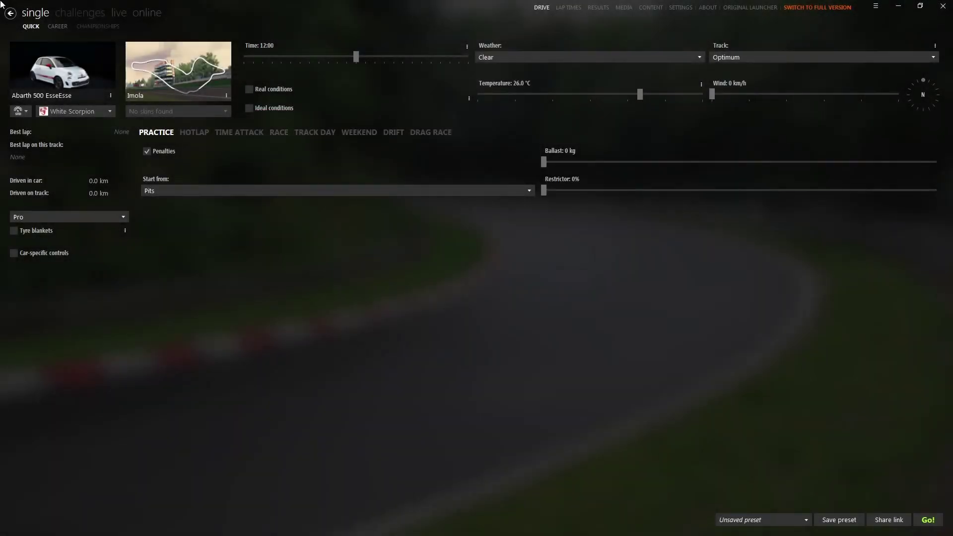
- Enter the live Sim Racing System site, browse its scheduled races and examine the AC mod list of required downloads
{"action": "left_click", "coordinate": [57, 27]}
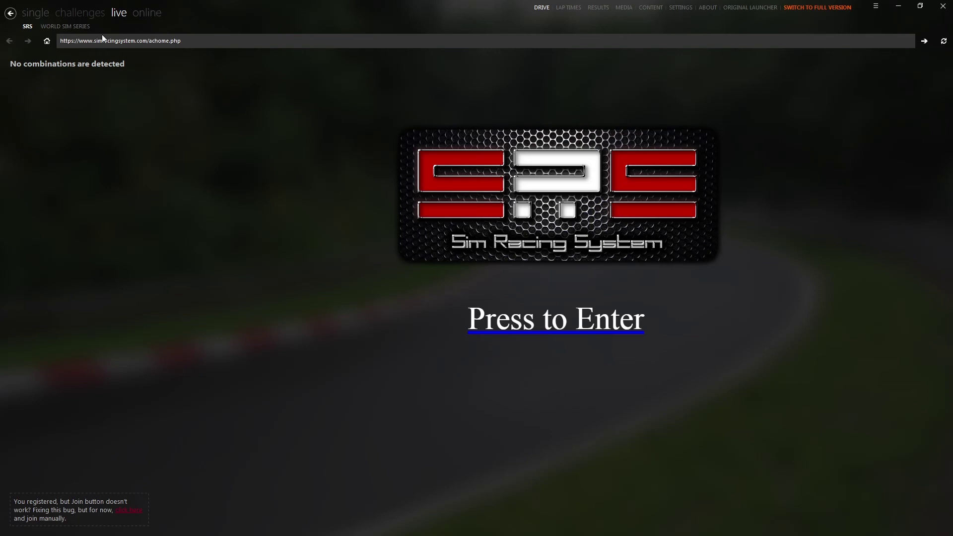
{"action": "left_click", "coordinate": [472, 320]}
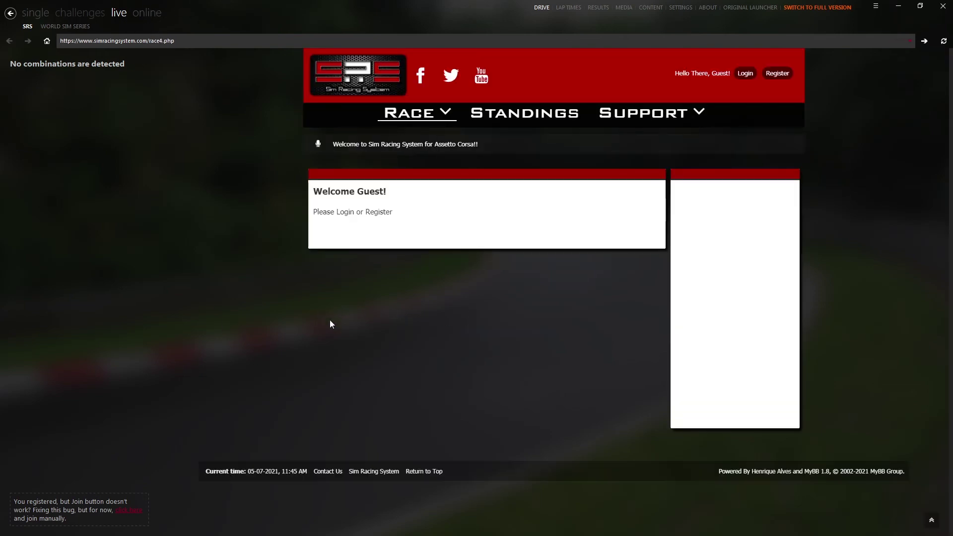
{"action": "scroll", "coordinate": [262, 270], "scroll_direction": "down", "scroll_amount": 5}
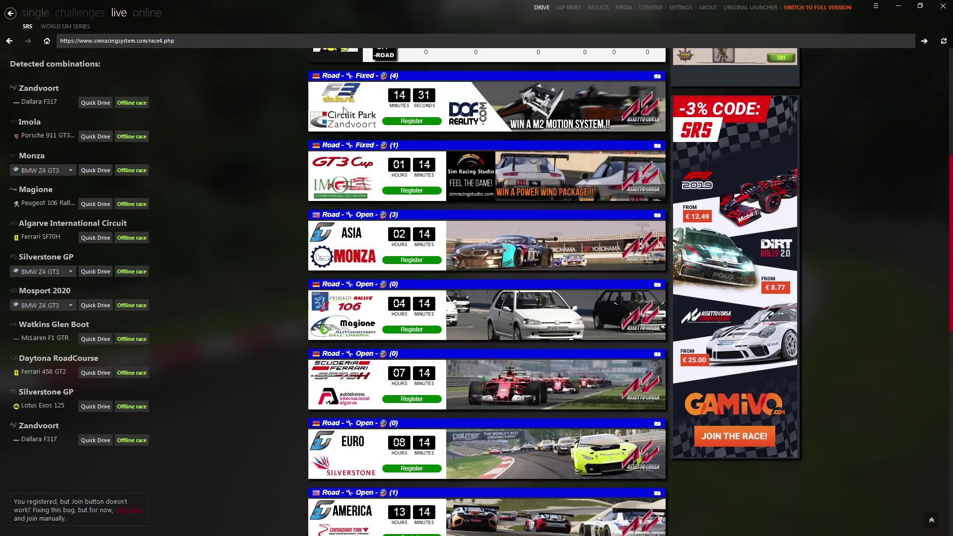
{"action": "scroll", "coordinate": [380, 155], "scroll_direction": "down", "scroll_amount": 3}
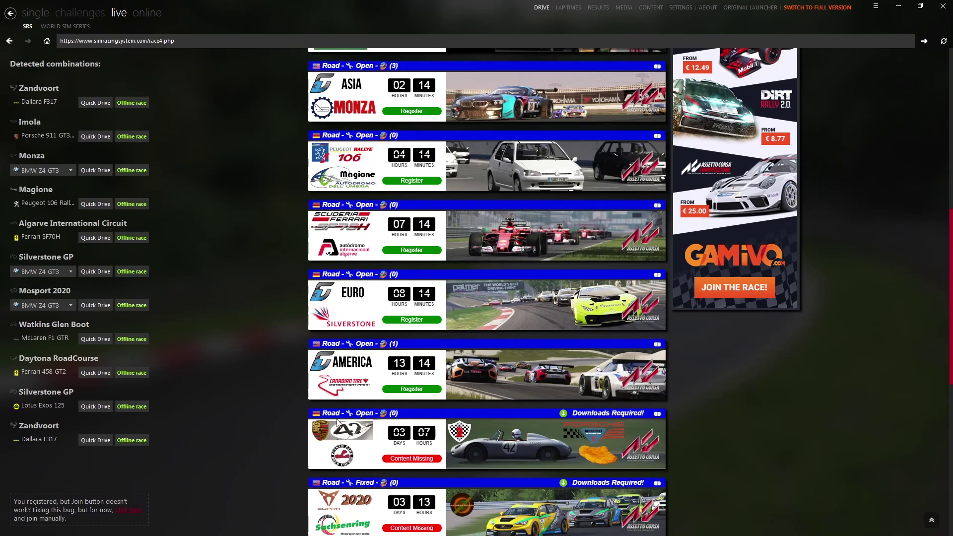
{"action": "left_click", "coordinate": [589, 421]}
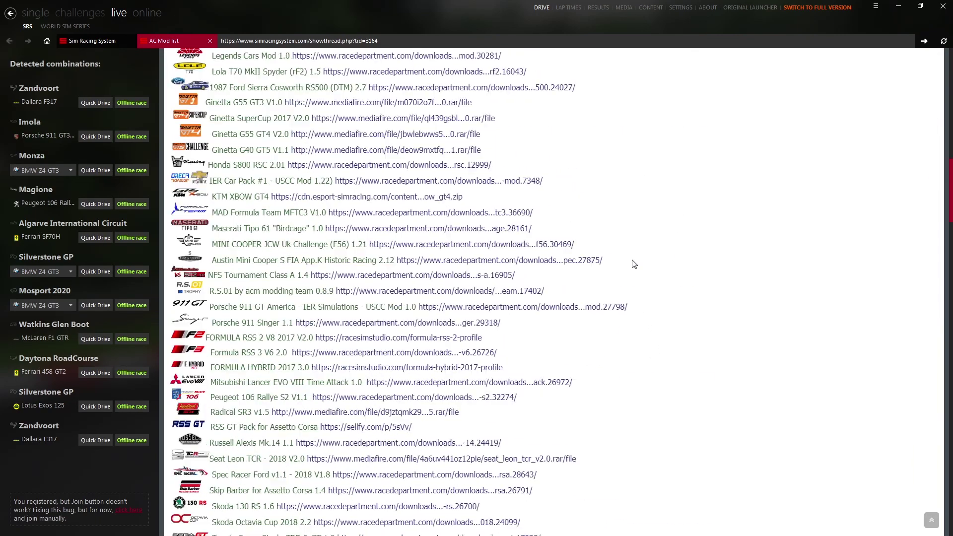
{"action": "scroll", "coordinate": [633, 289], "scroll_direction": "down", "scroll_amount": 20}
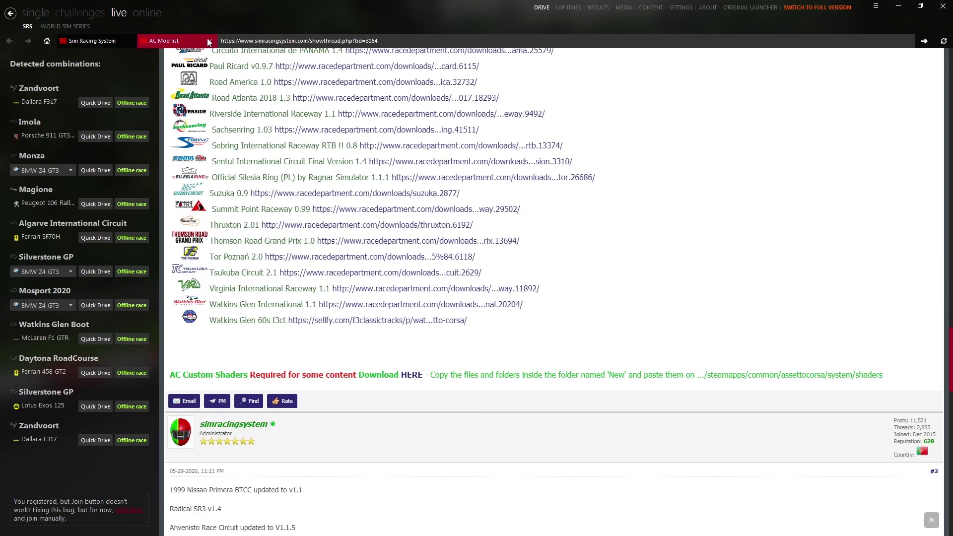
- Close the AC Mod list page, then filter the online server list by "nords" and sort it by drivers
{"action": "left_click", "coordinate": [210, 40]}
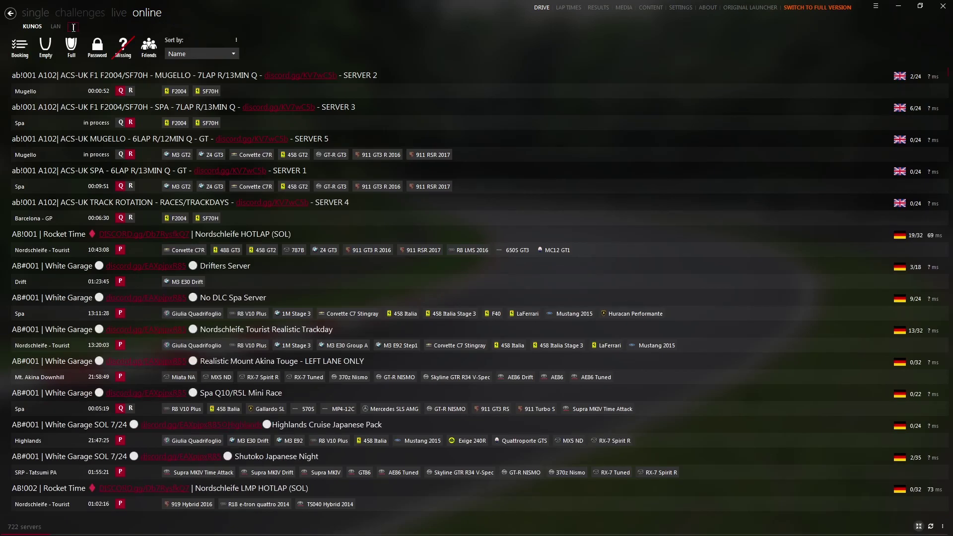
{"action": "left_click", "coordinate": [73, 27]}
{"action": "type", "text": "nords"}
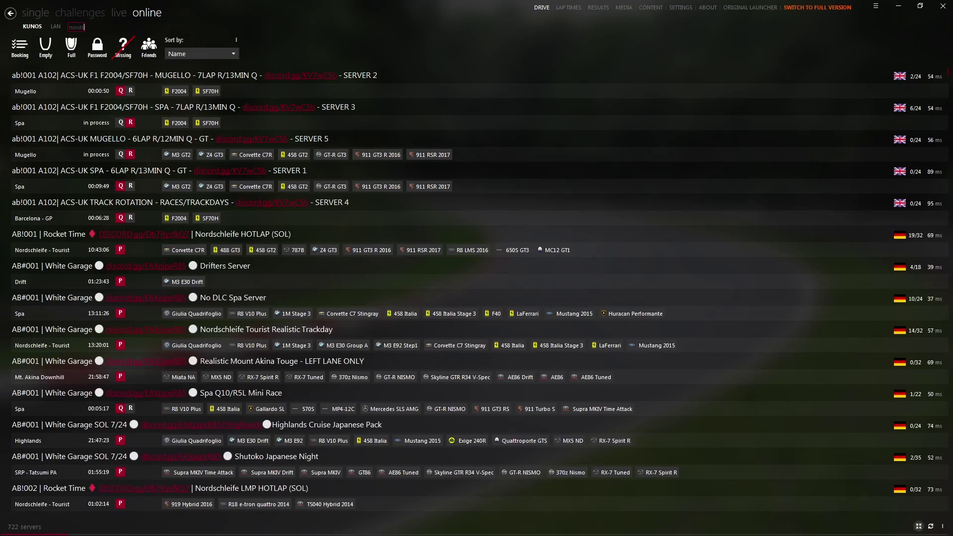
{"action": "key", "text": "Return"}
{"action": "left_click", "coordinate": [201, 54]}
{"action": "left_click", "coordinate": [199, 74]}
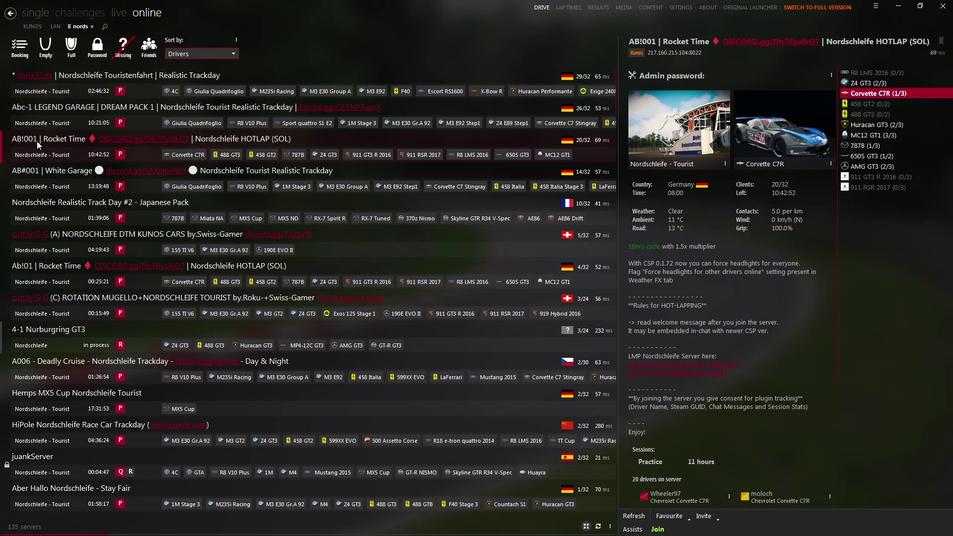
- Select the CTR Yellowbird on the Nordschleife Touristenfahrt Realistic Trackday server and look at the server's favourite and list options
{"action": "left_click", "coordinate": [304, 70]}
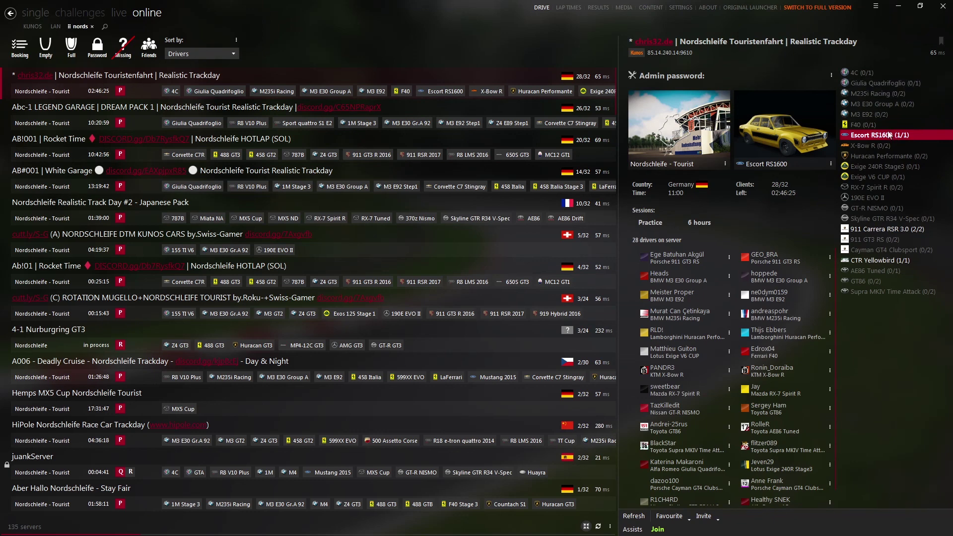
{"action": "left_click", "coordinate": [877, 260]}
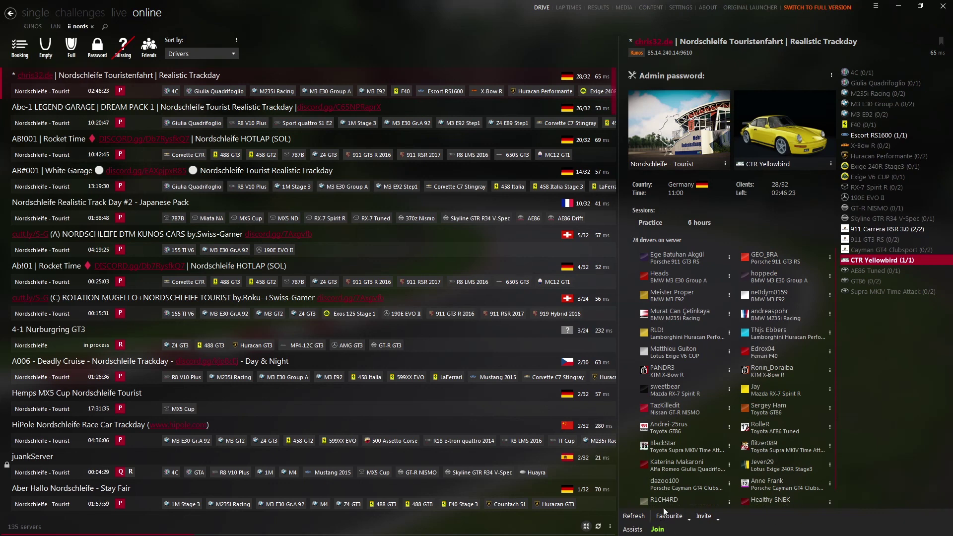
{"action": "left_click", "coordinate": [687, 519]}
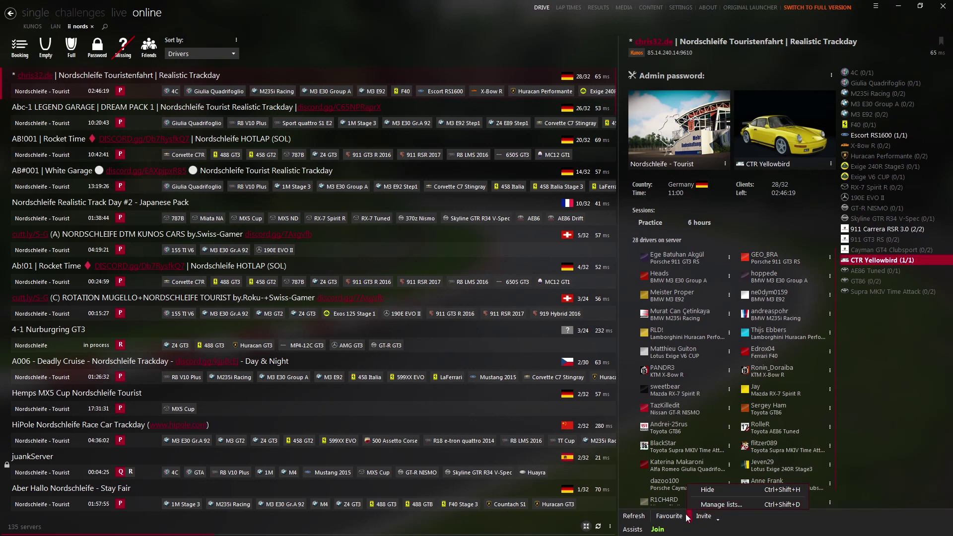
- Return to the quick drive setup in the single section
{"action": "left_click", "coordinate": [26, 15]}
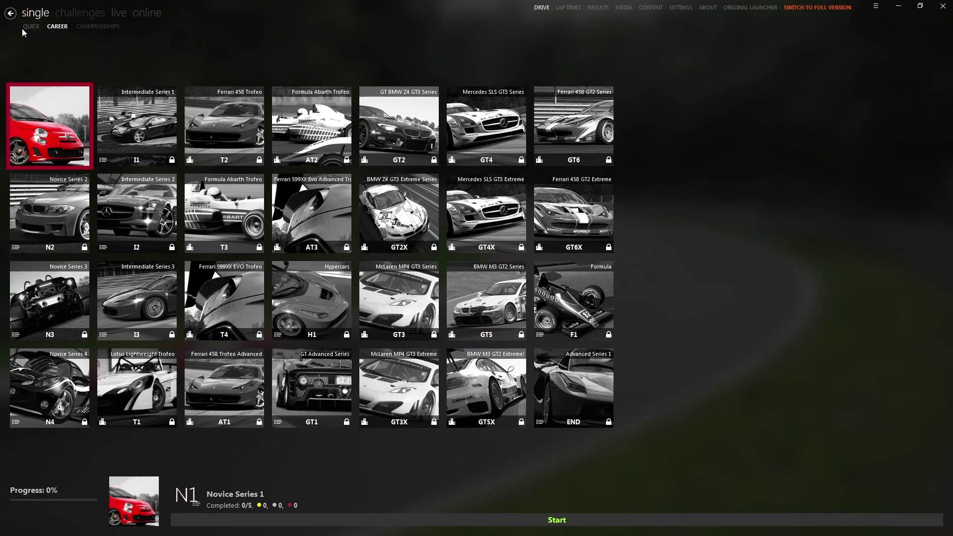
{"action": "left_click", "coordinate": [29, 28]}
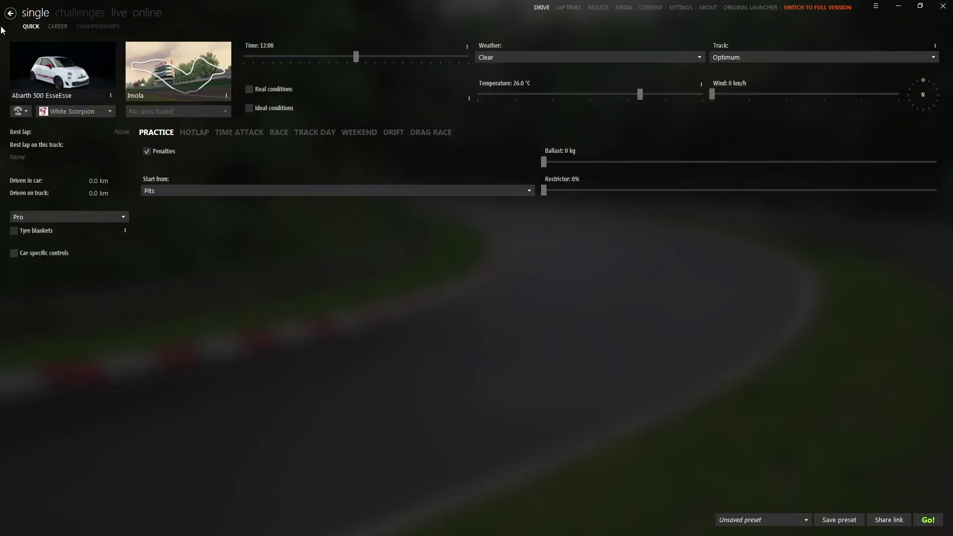